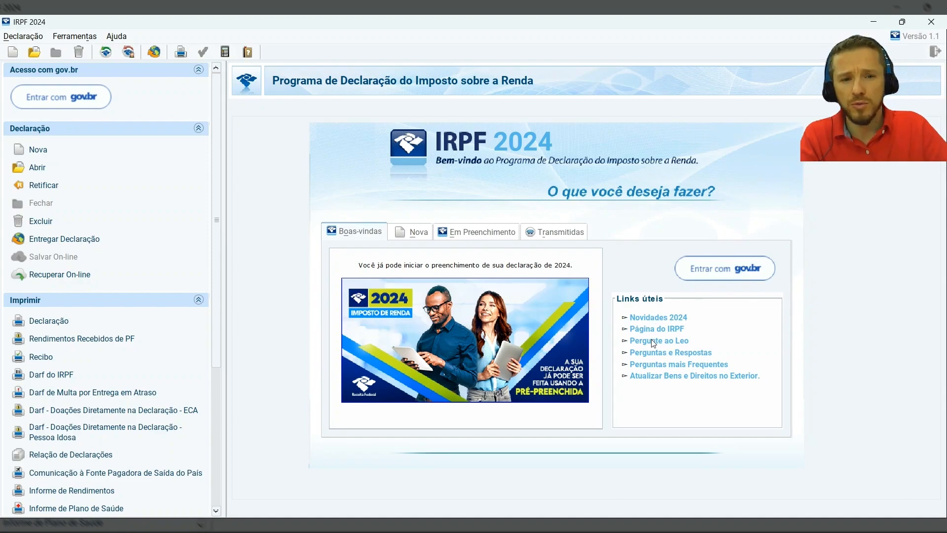
Step: Start a new blank declaration of the type Declaração de Ajuste Anual
left_click(414, 233)
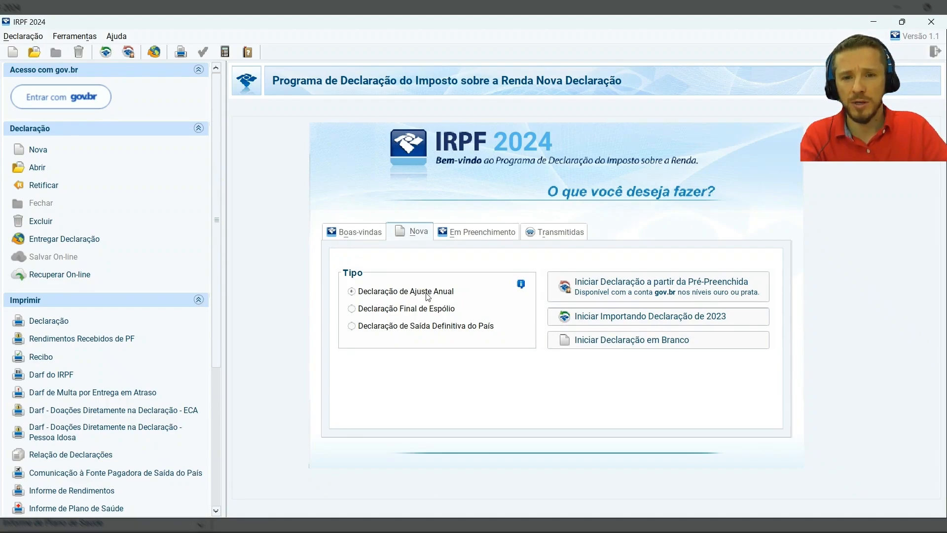
left_click(353, 310)
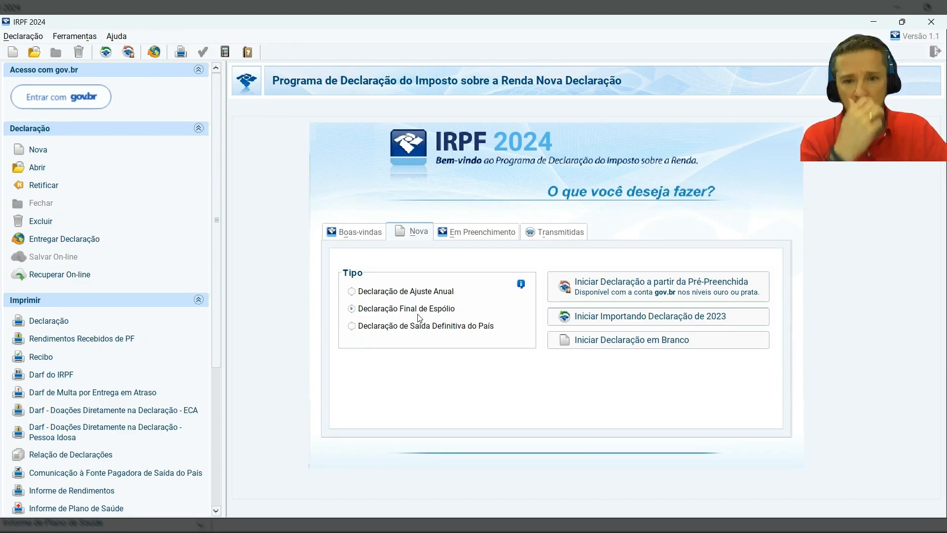
left_click(352, 328)
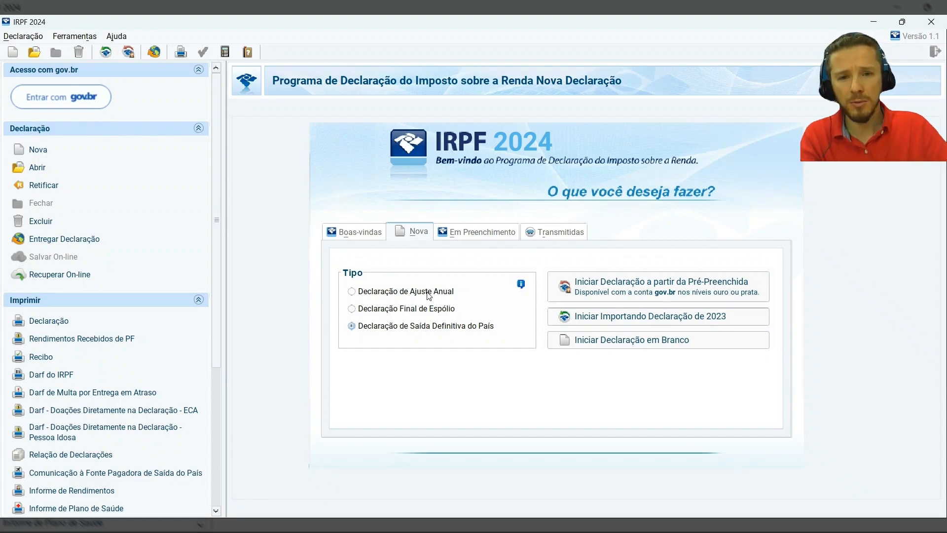
left_click(405, 293)
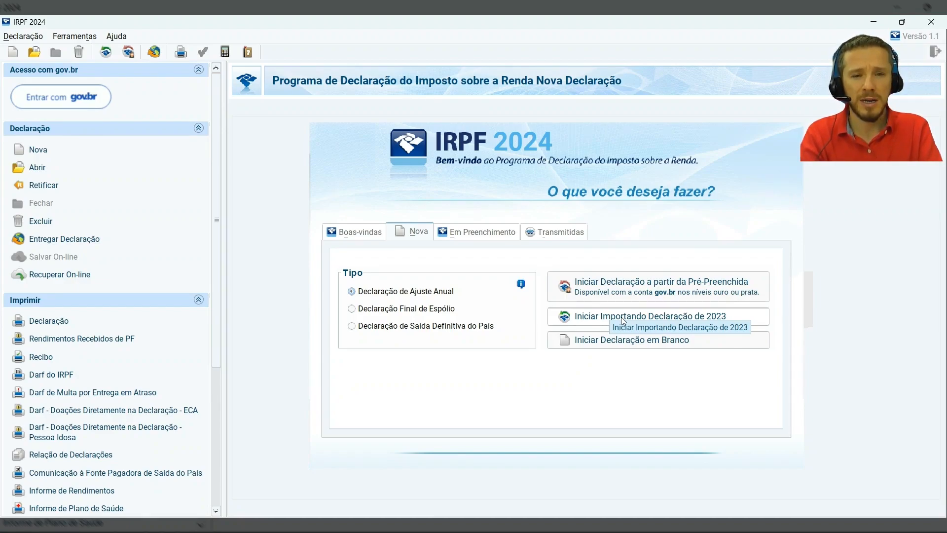
left_click(611, 343)
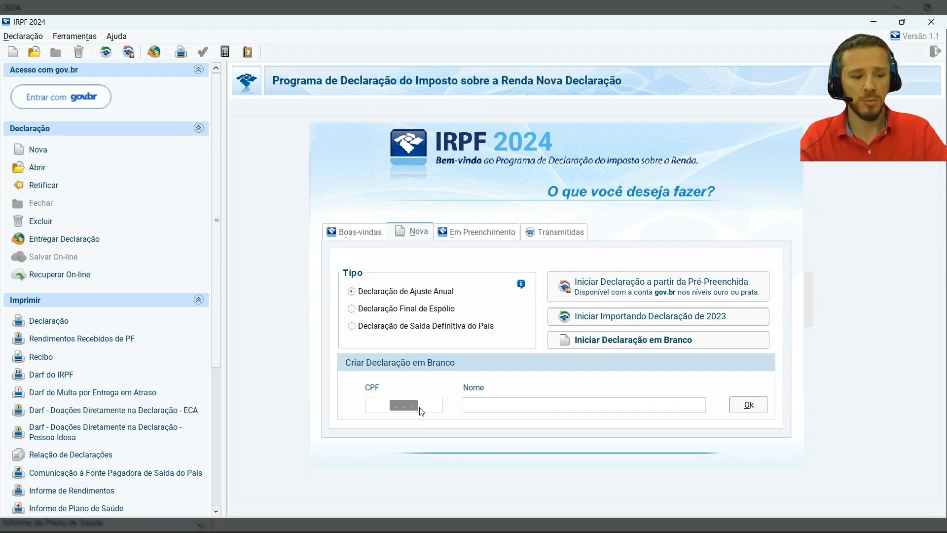
Step: Enter the taxpayer's CPF number for the blank declaration
type("500.")
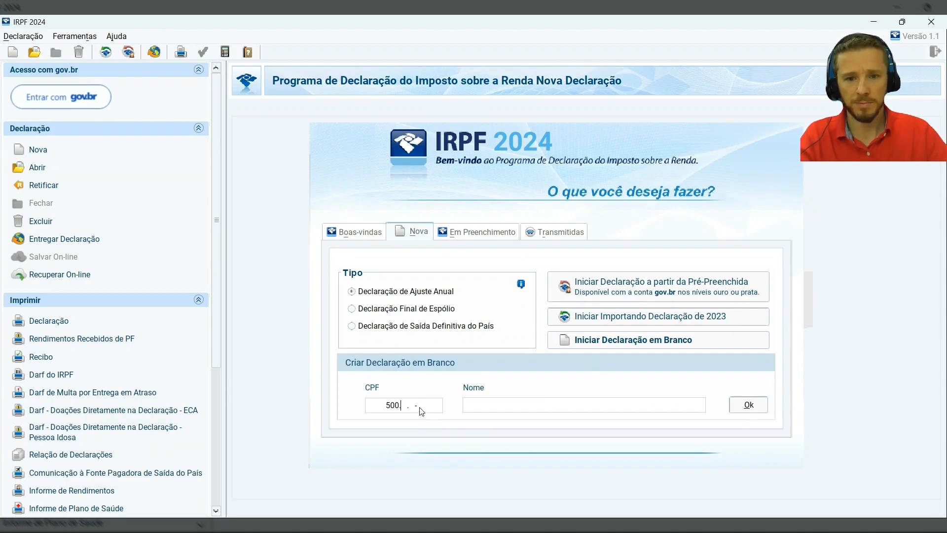
type("000.00")
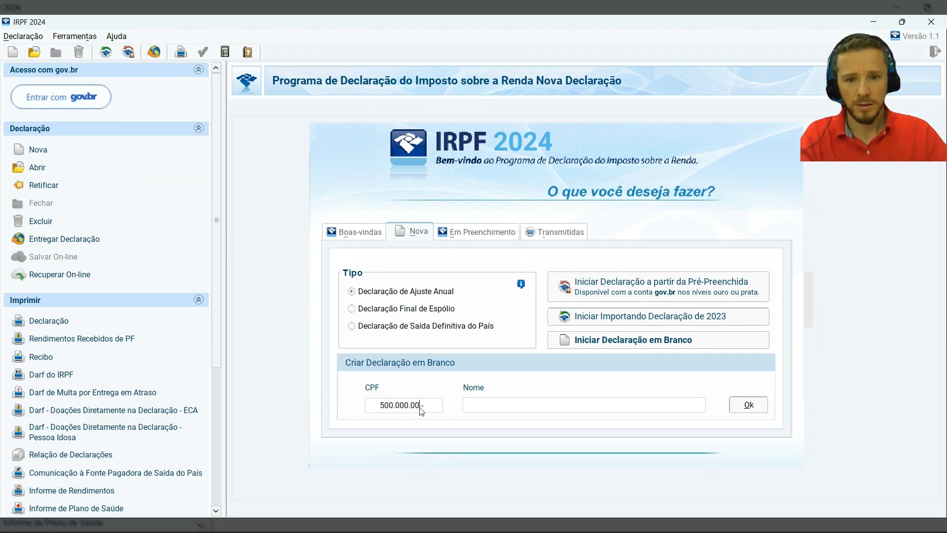
type("0-51")
Step: Enter EXEMPLO IRRF as the taxpayer name and create the declaration
left_click(507, 409)
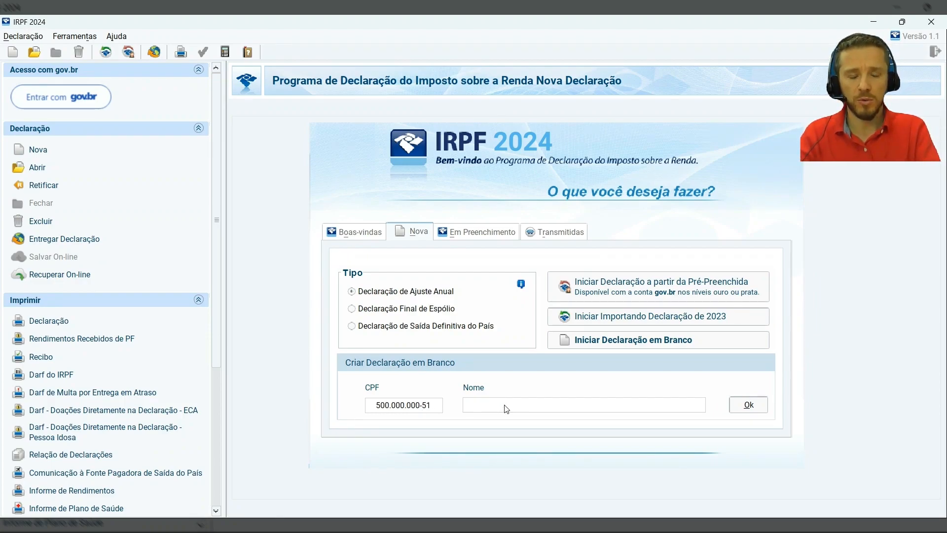
type("EXTEMPS")
key("BackSpace")
key("BackSpace")
key("BackSpace")
key("BackSpace")
key("BackSpace")
type("EMPLO ")
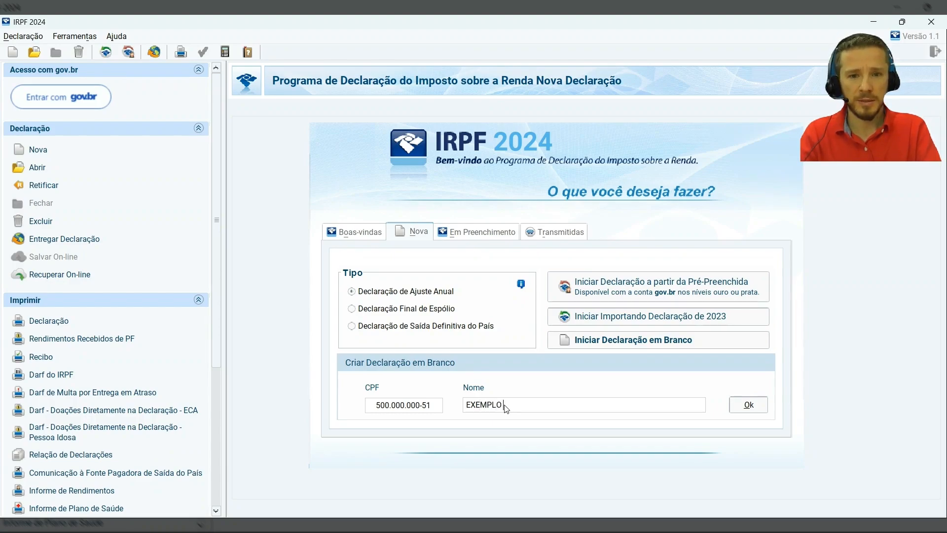
type("IRRF")
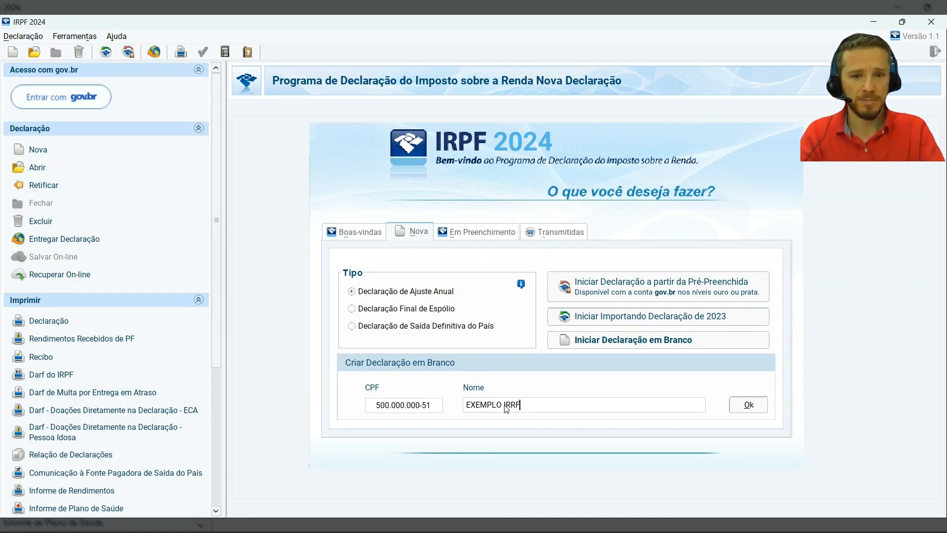
left_click(756, 404)
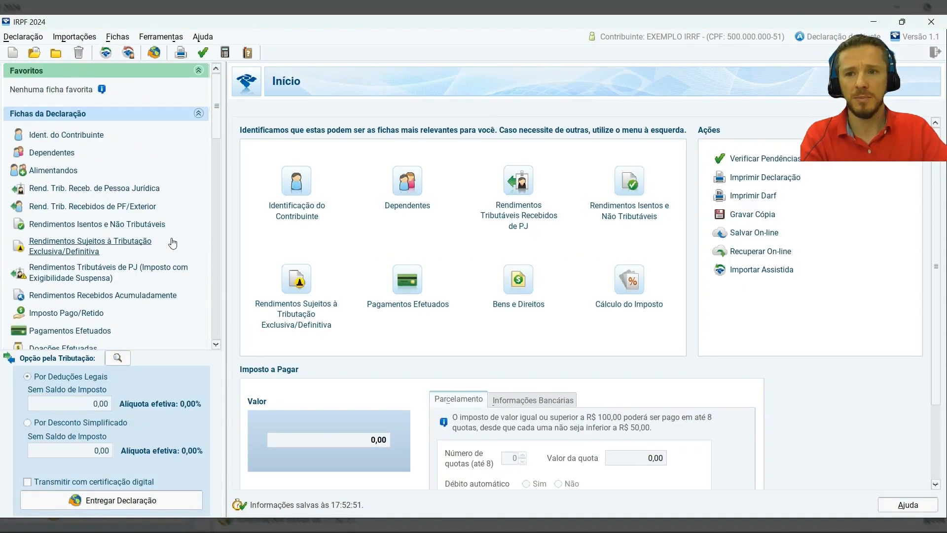
Step: Open the Identificação do Contribuinte form and set the declaration type to Declaração de Ajuste Anual Original
left_click(64, 139)
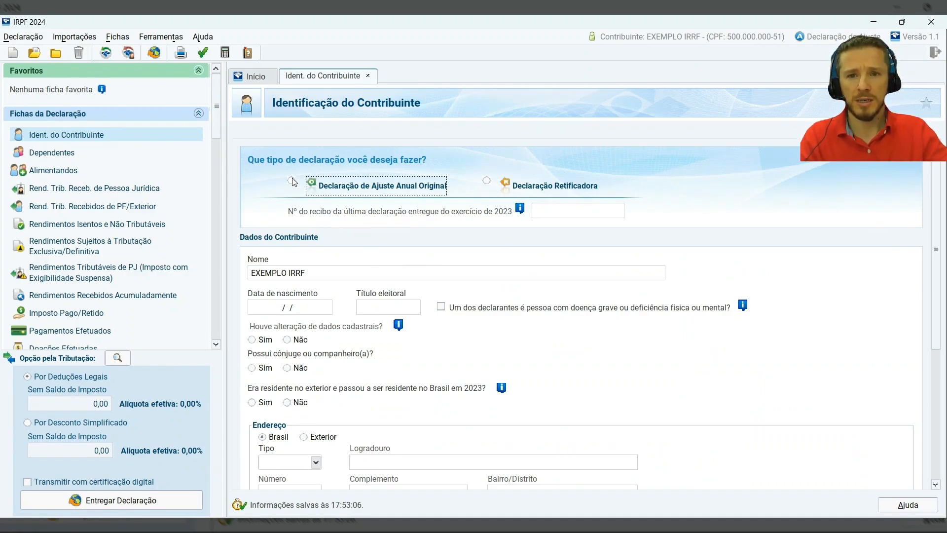
left_click(487, 180)
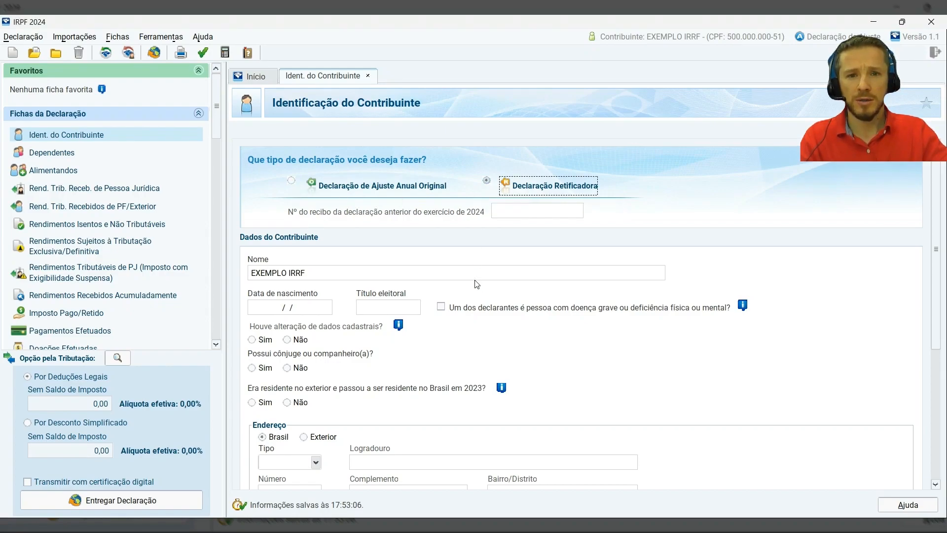
left_click(292, 182)
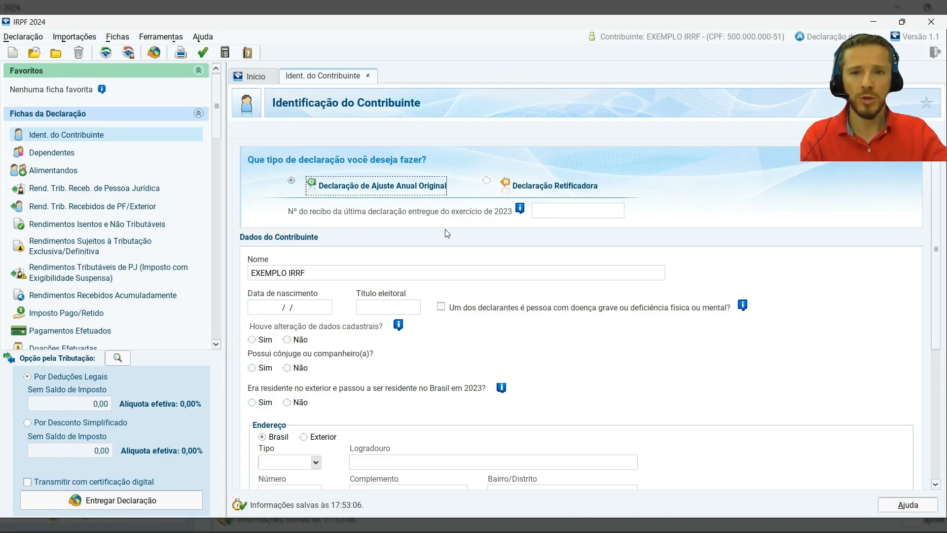
left_click(561, 211)
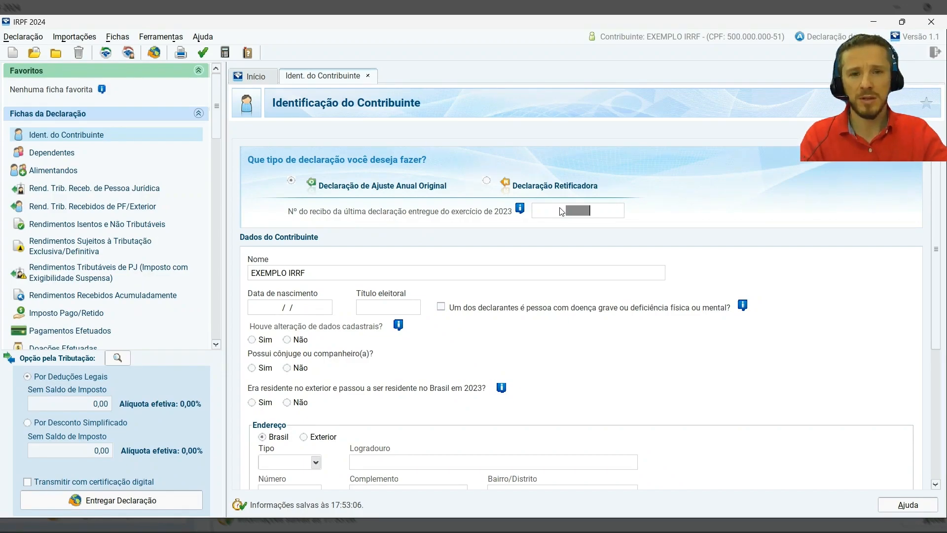
Step: Enter the taxpayer's date of birth and consult the help for the serious illness or disability question
scroll(401, 246, "down", 1)
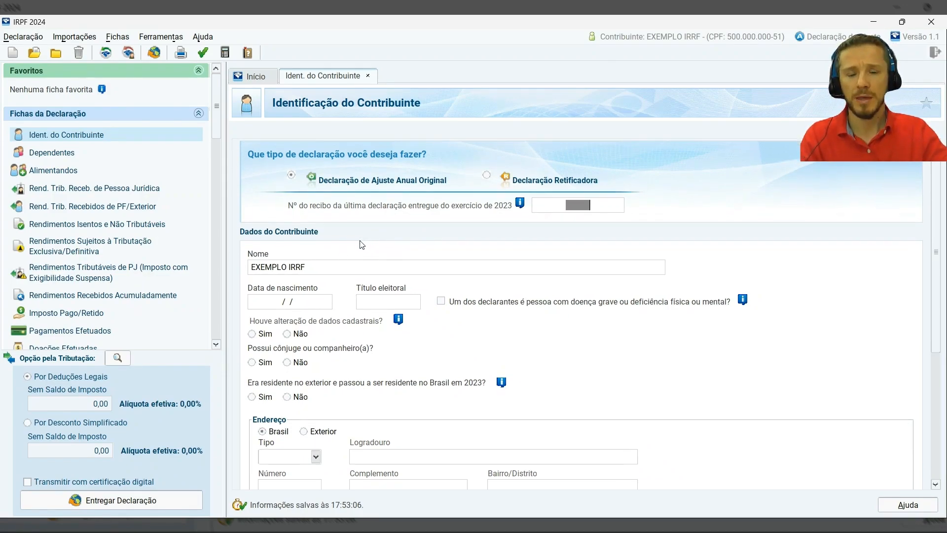
left_click(304, 303)
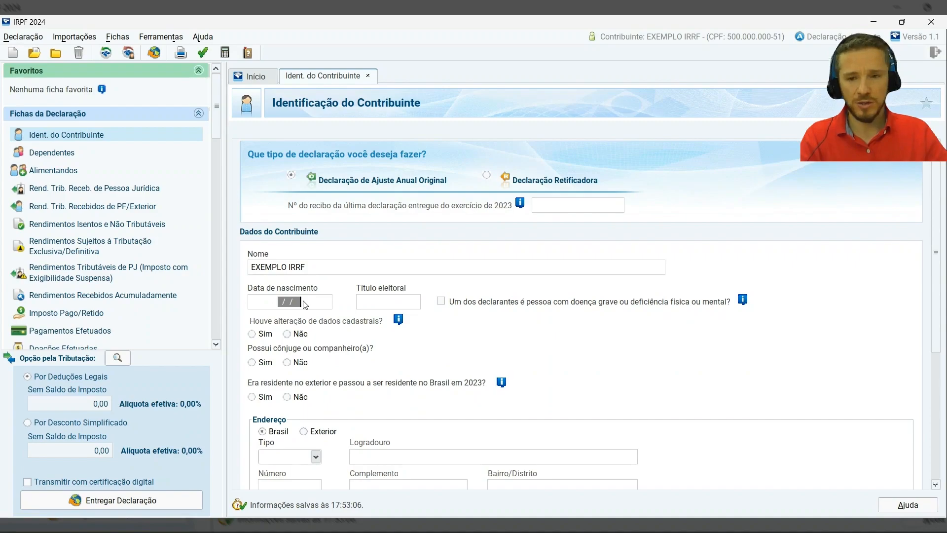
type("01/03/")
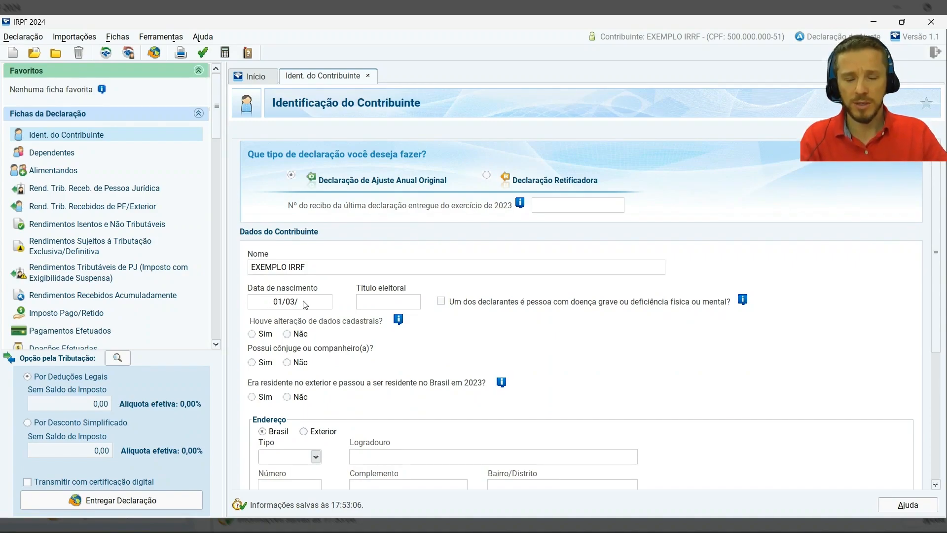
type("1980")
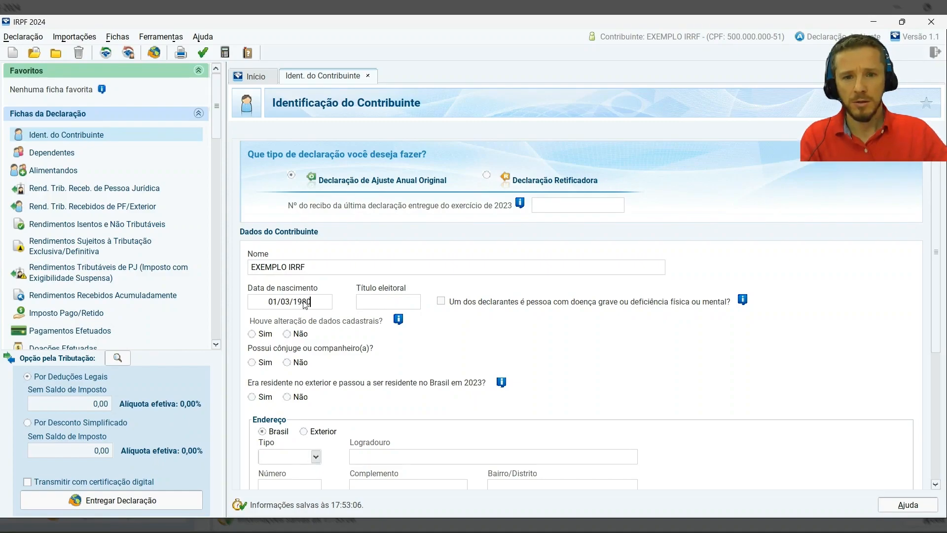
key("Tab")
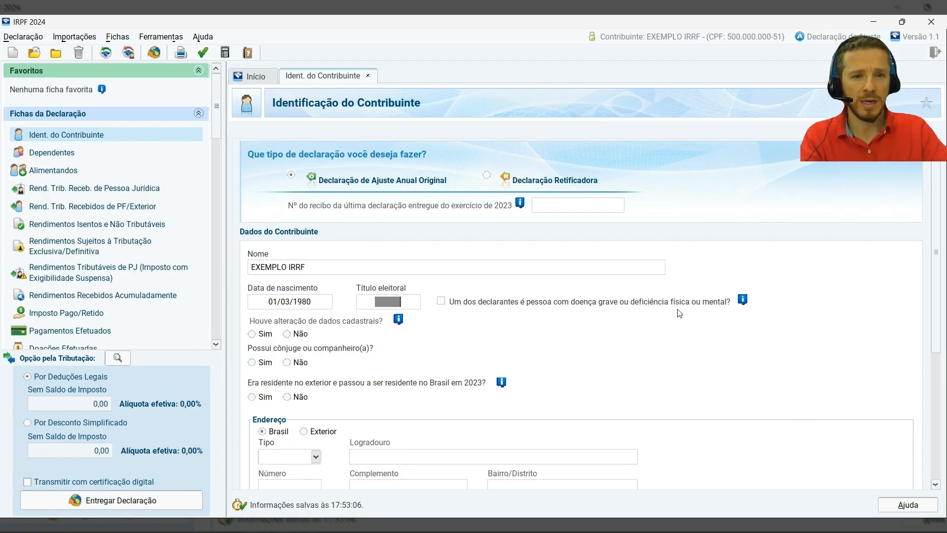
left_click(744, 300)
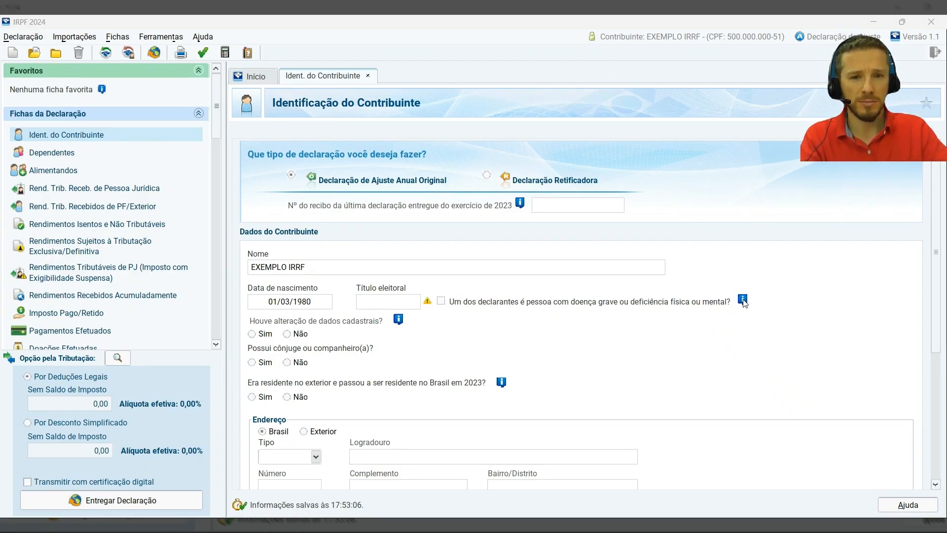
left_click(473, 302)
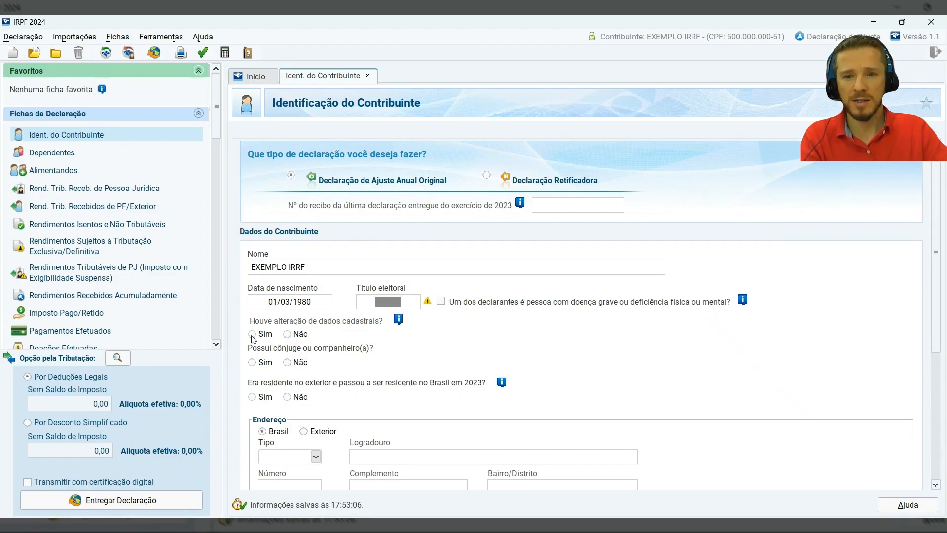
Step: Answer Sim to the question about changes in the taxpayer's registration data
left_click_drag(939, 266, 940, 302)
left_click(252, 269)
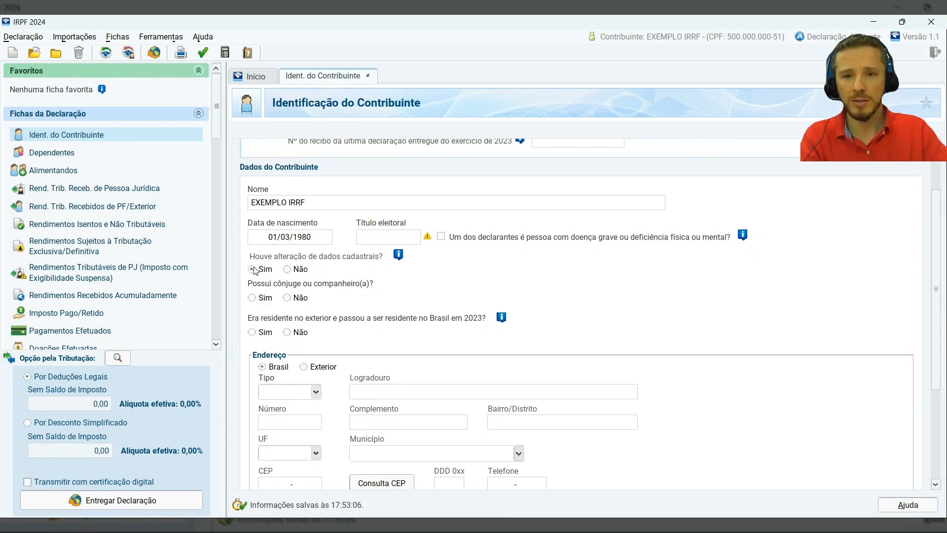
left_click(287, 270)
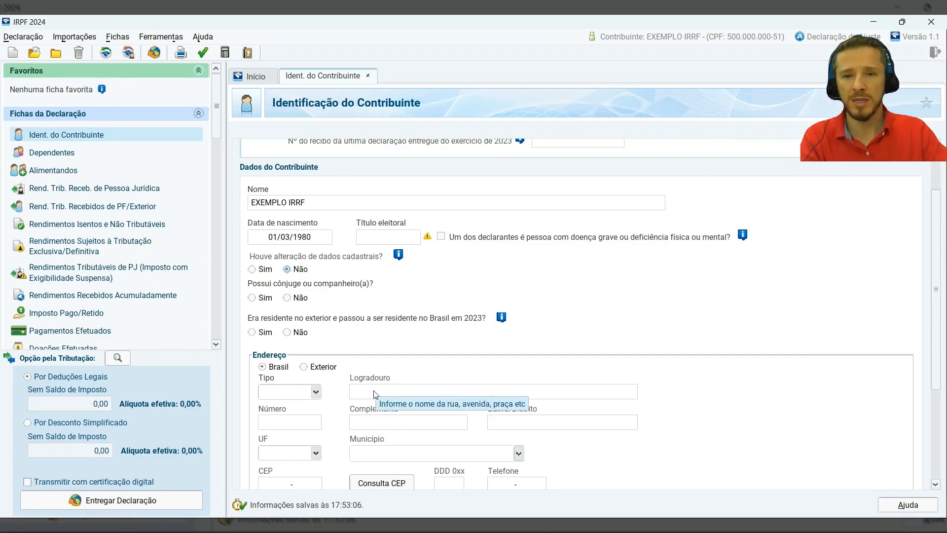
left_click(253, 269)
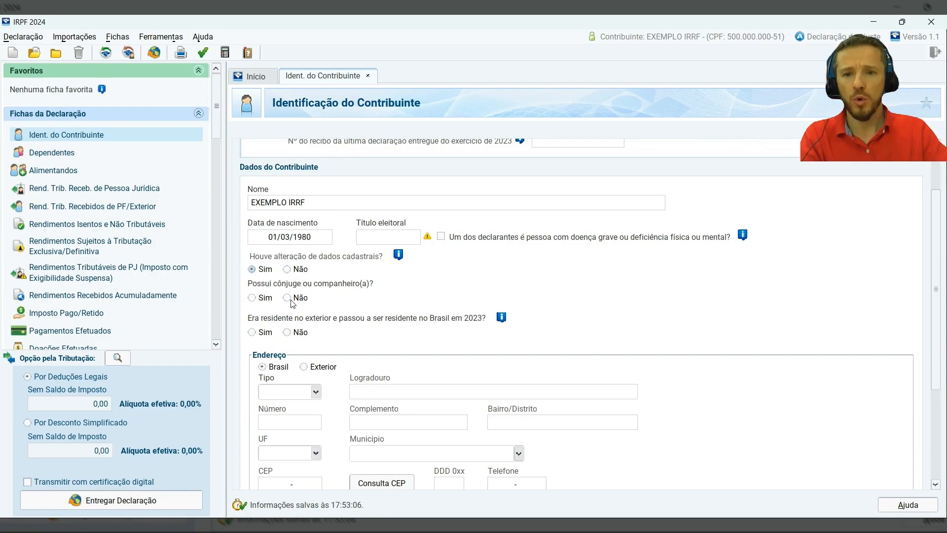
Step: Answer Não to the question about having a spouse or partner
left_click(252, 297)
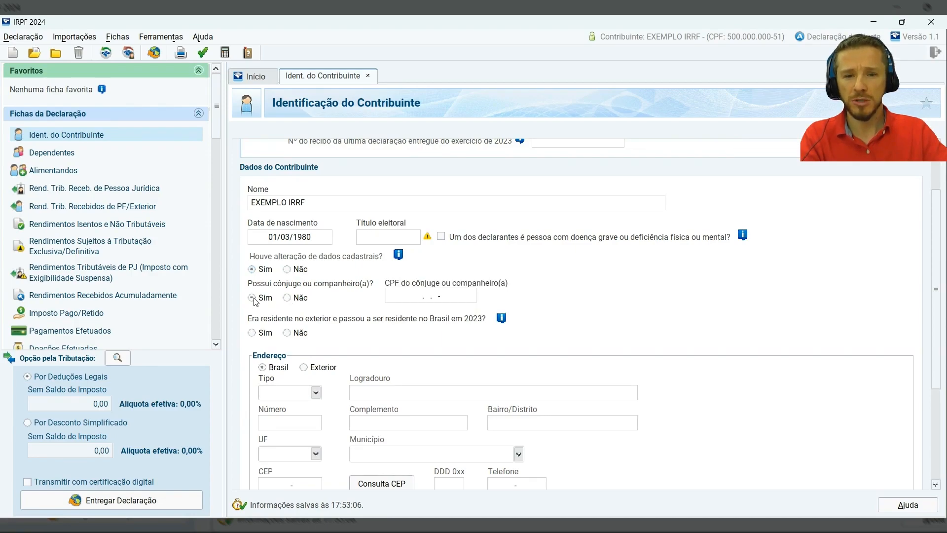
left_click(410, 298)
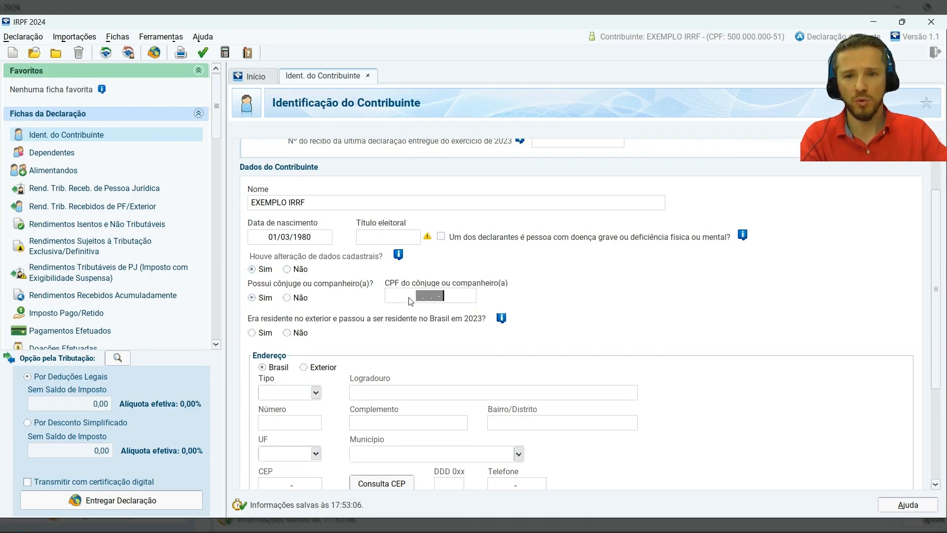
left_click(288, 297)
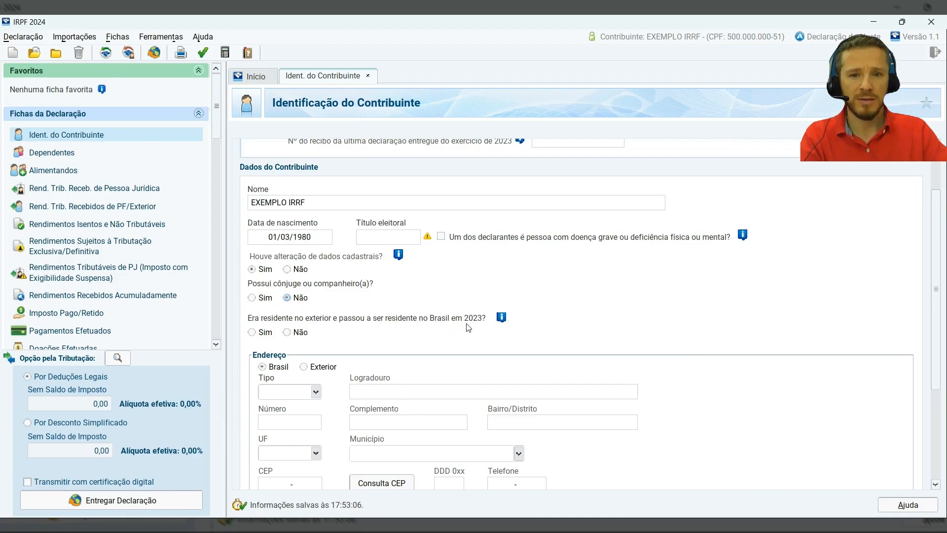
Step: Answer Não to the question about having lived abroad and become resident in Brazil in 2023
left_click(257, 334)
left_click(295, 336)
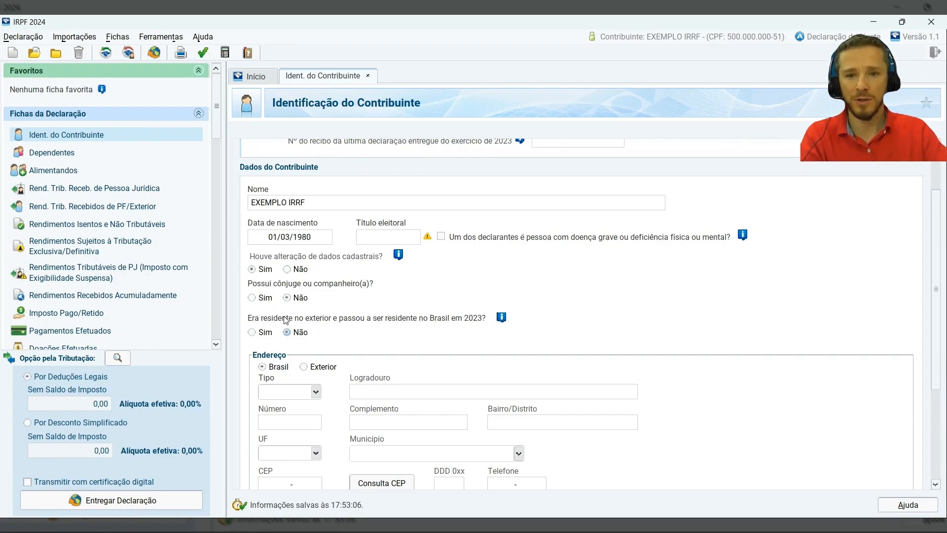
left_click(255, 333)
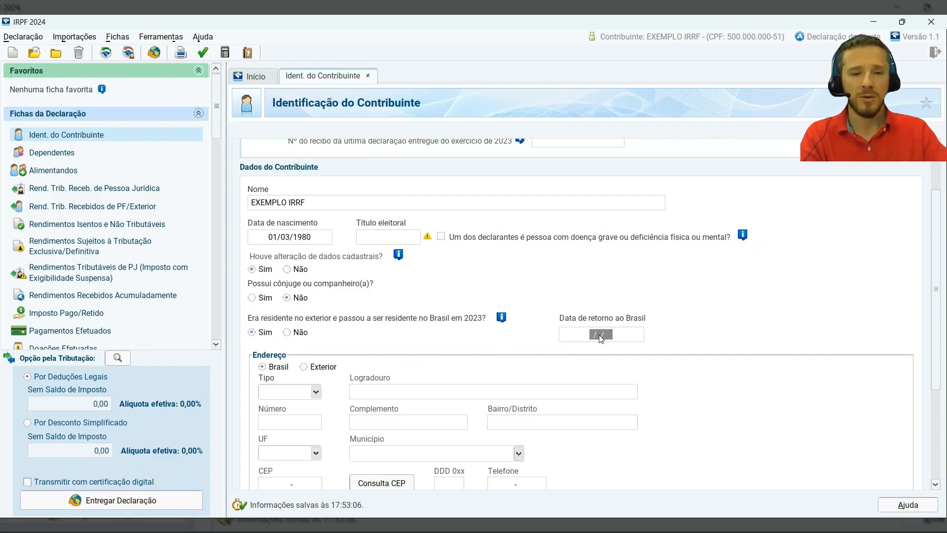
left_click(288, 333)
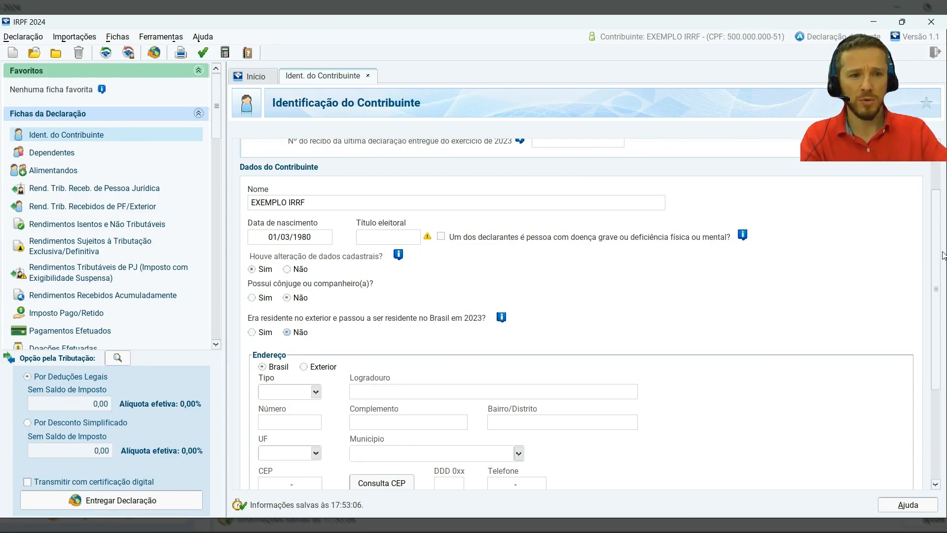
Step: Set the address type to Alameda and fill in the taxpayer's street name and house number
left_click_drag(937, 255, 944, 338)
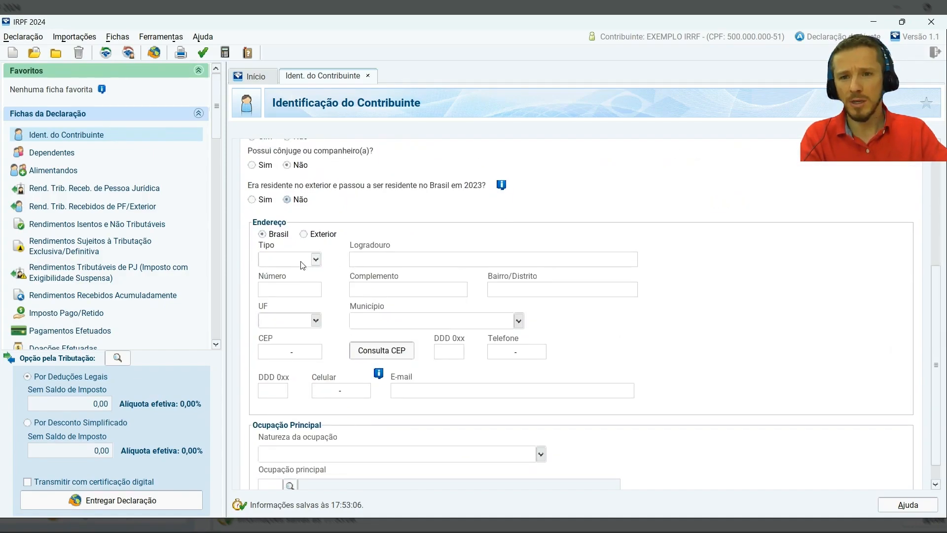
left_click(316, 261)
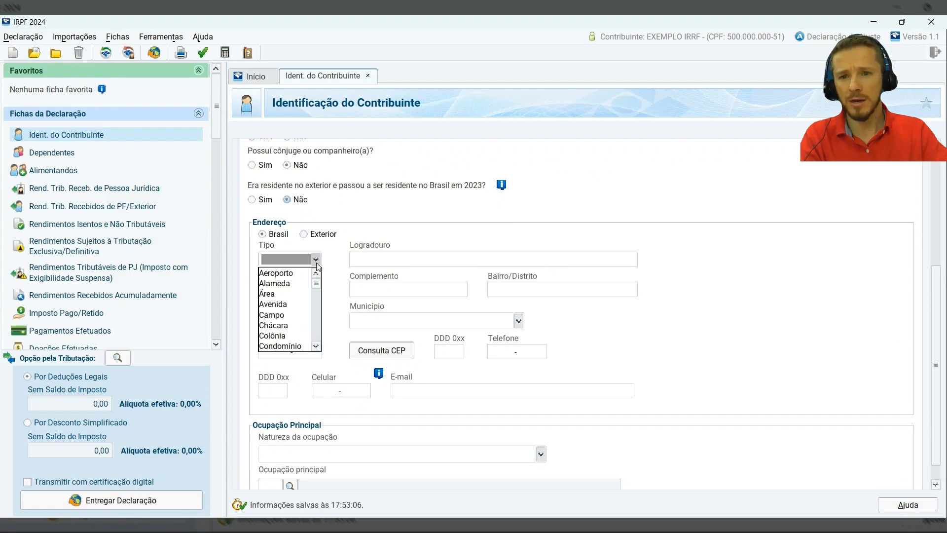
left_click(288, 284)
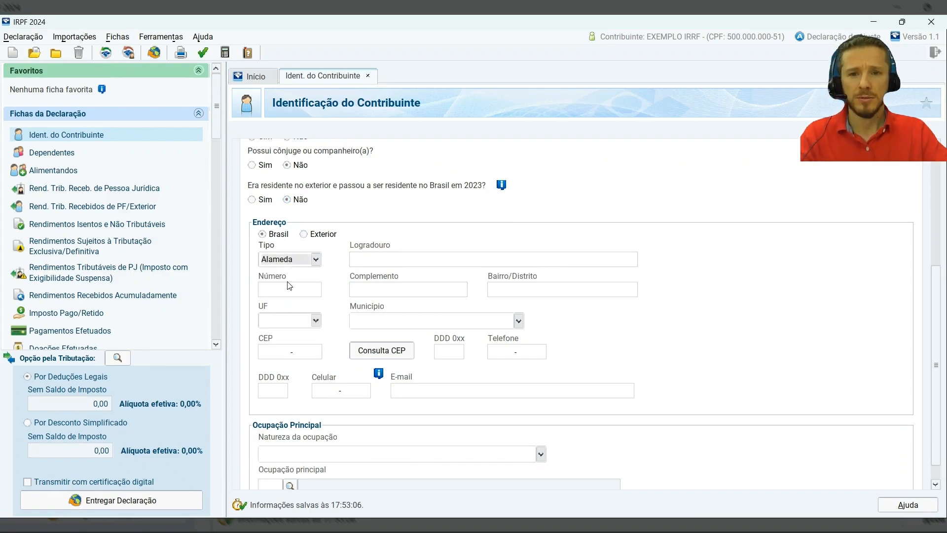
left_click(372, 259)
type("TESTE IR")
key("Tab")
type("100")
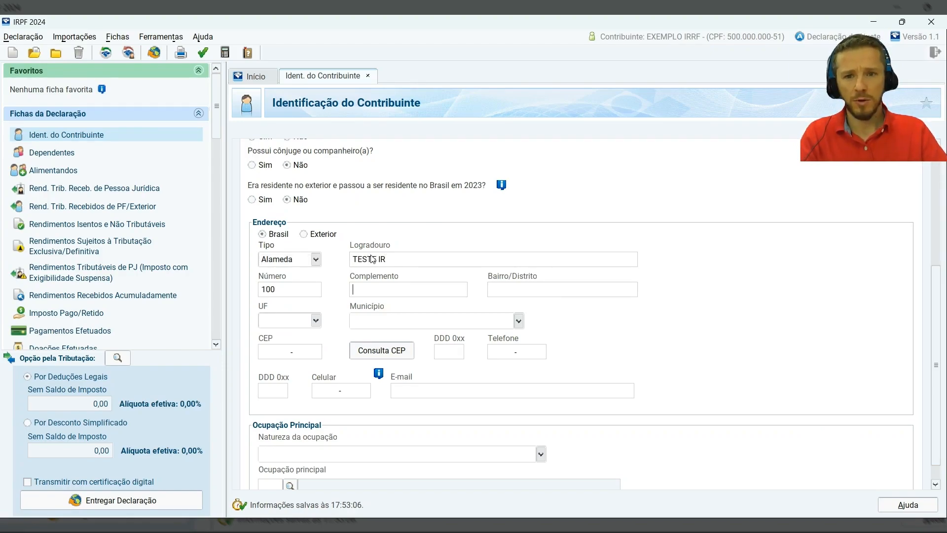
Step: Fill in the taxpayer's address complement and neighbourhood, and choose the state and municipality
type("CASA")
key("Tab")
type("VILA PROGREDIOR")
key("Tab")
type("sp")
key("Tab")
type("SÃO PAL")
key("BackSpace")
type("UL")
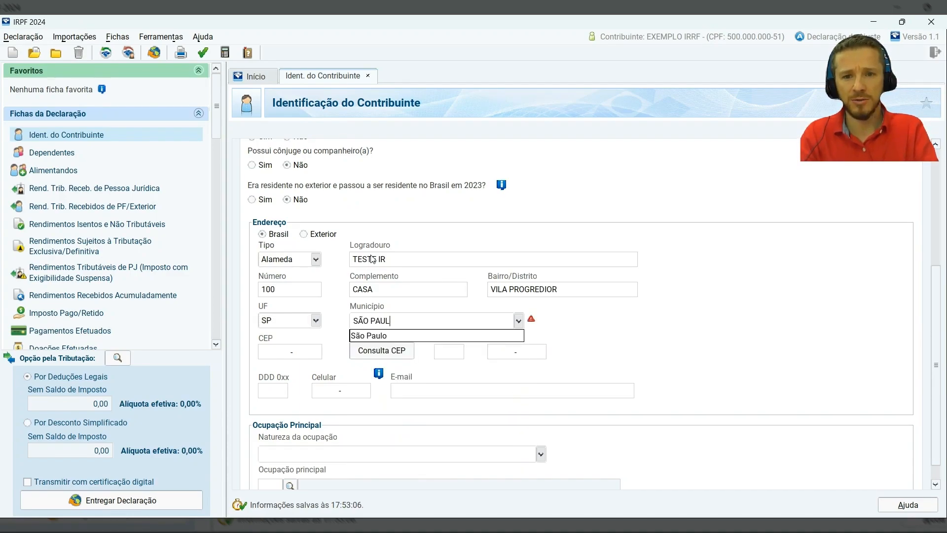
left_click(373, 336)
Step: Enter the postal code of the taxpayer's address in the CEP field
left_click(291, 355)
type("05641-00")
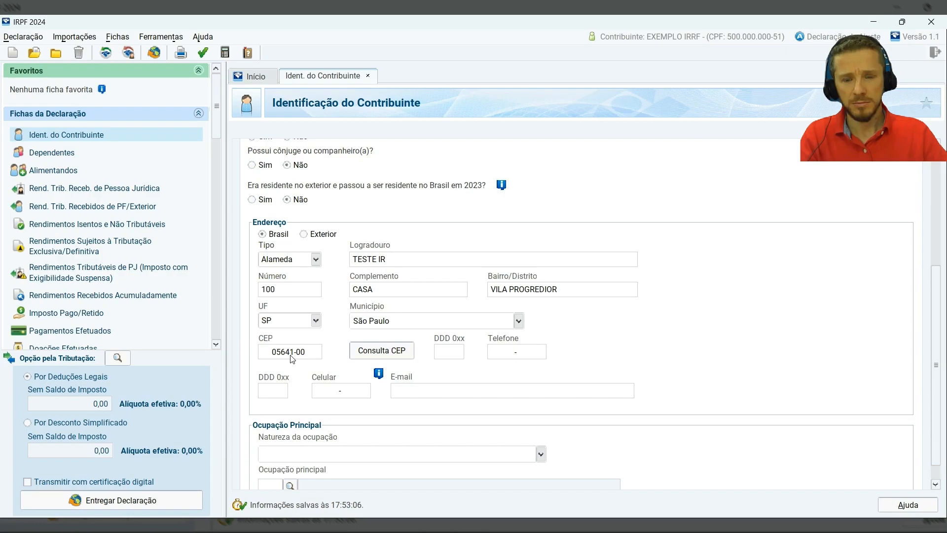
type("1")
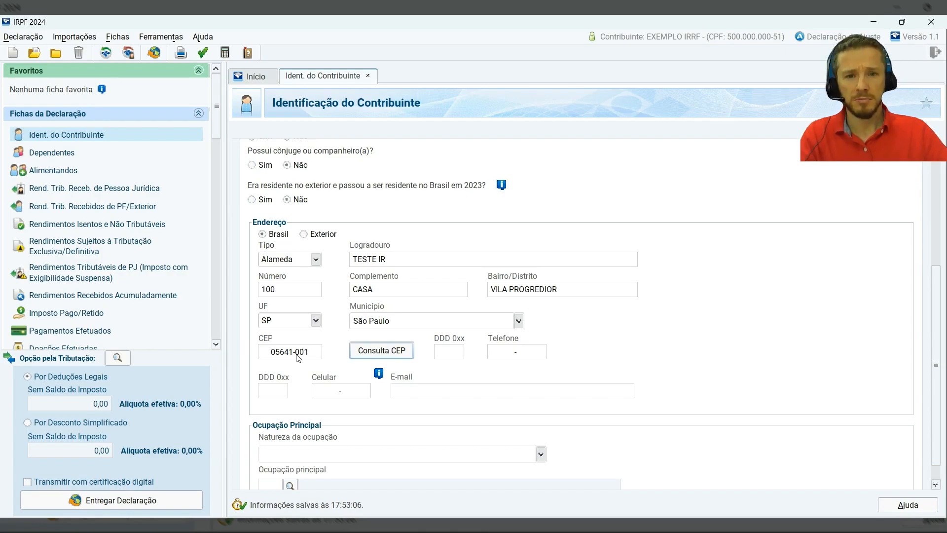
key("Tab")
key("Tab")
Step: Set the nature of occupation to 01 - Empregado de empresa do setor privado and look up the available main occupations
scroll(455, 388, "down", 2)
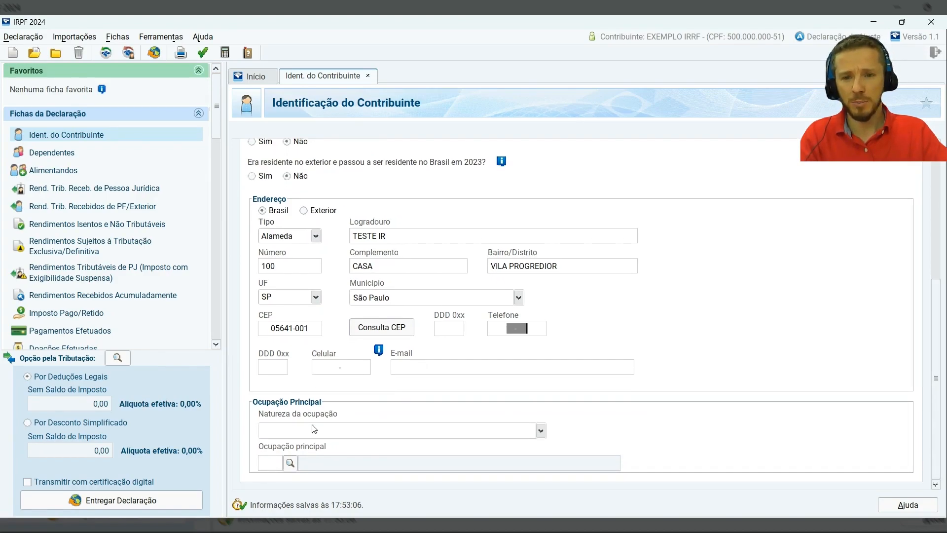
left_click(540, 430)
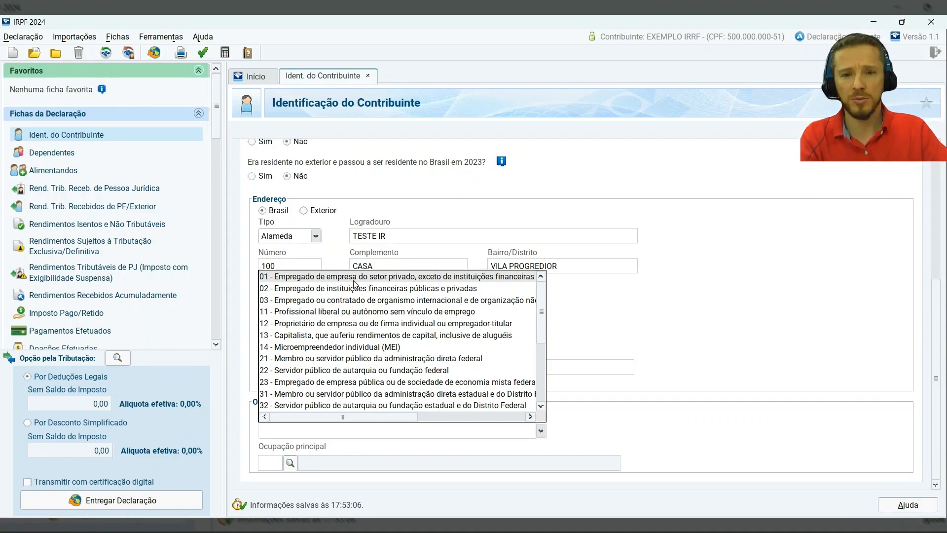
left_click(450, 279)
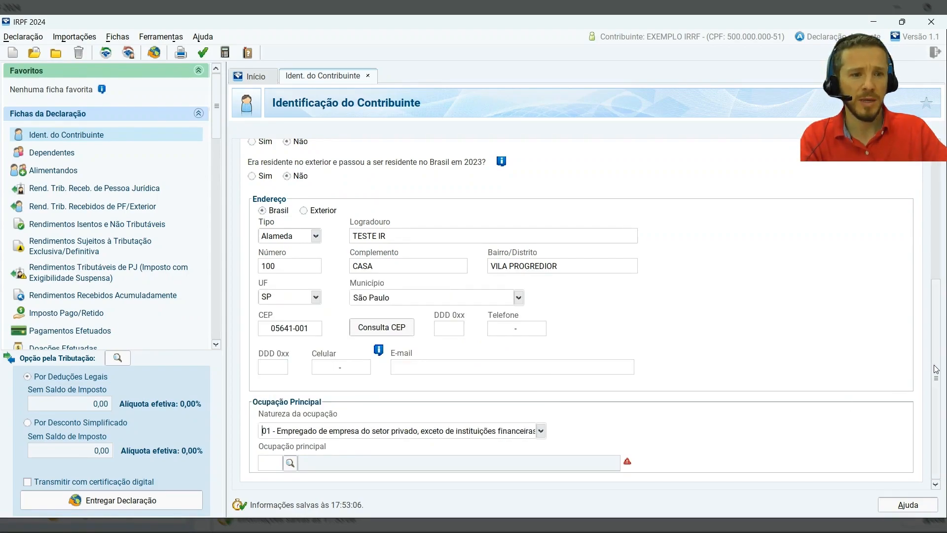
left_click(292, 464)
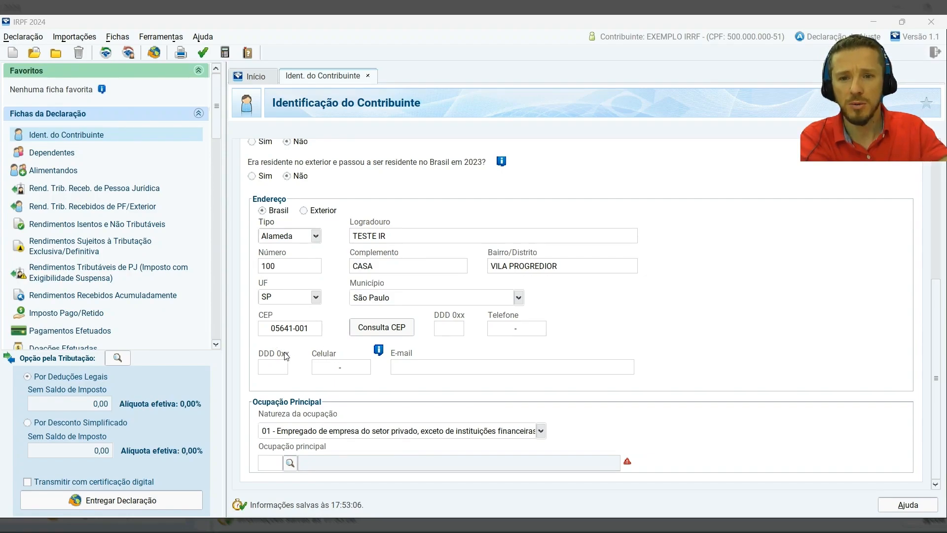
left_click(731, 241)
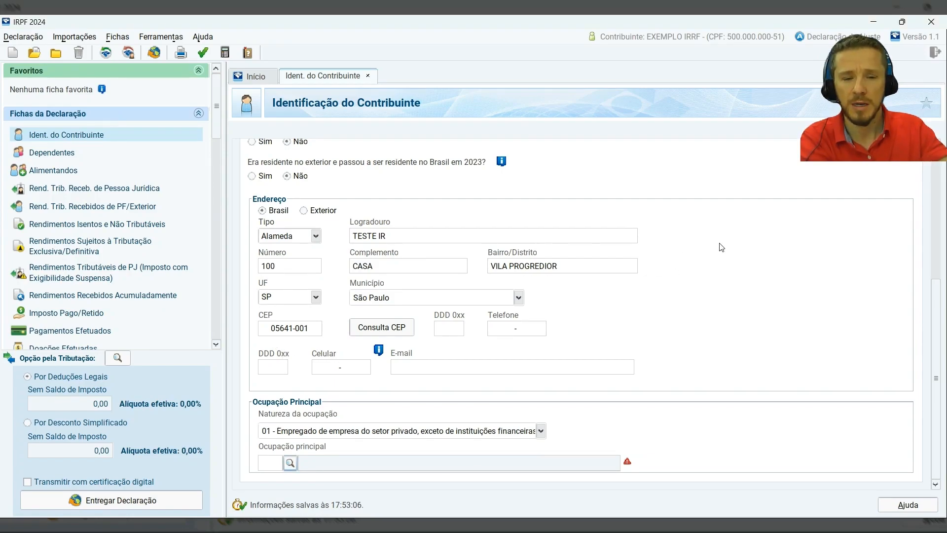
Step: Try occupation natures 12 - Proprietário de empresa and 11 - Profissional liberal ou autônomo, looking up the main occupations
left_click(541, 431)
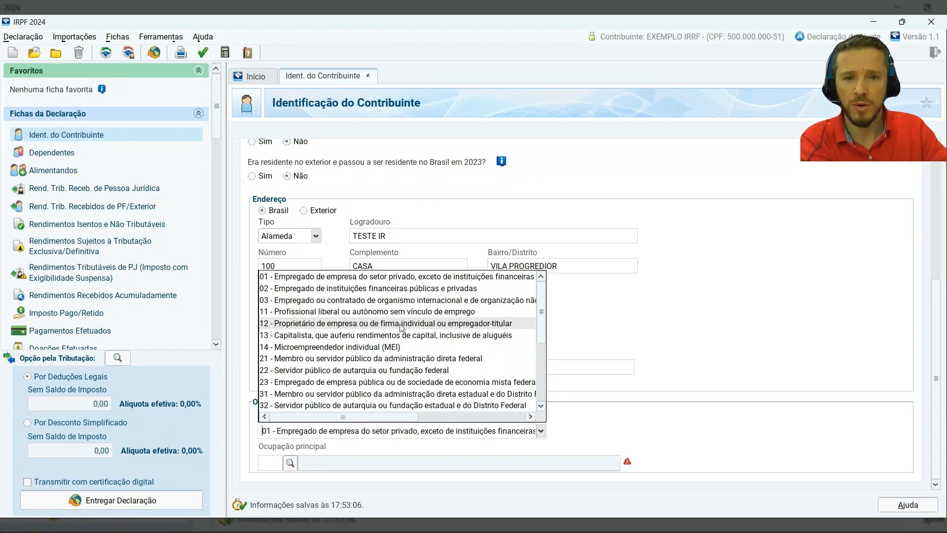
left_click(395, 325)
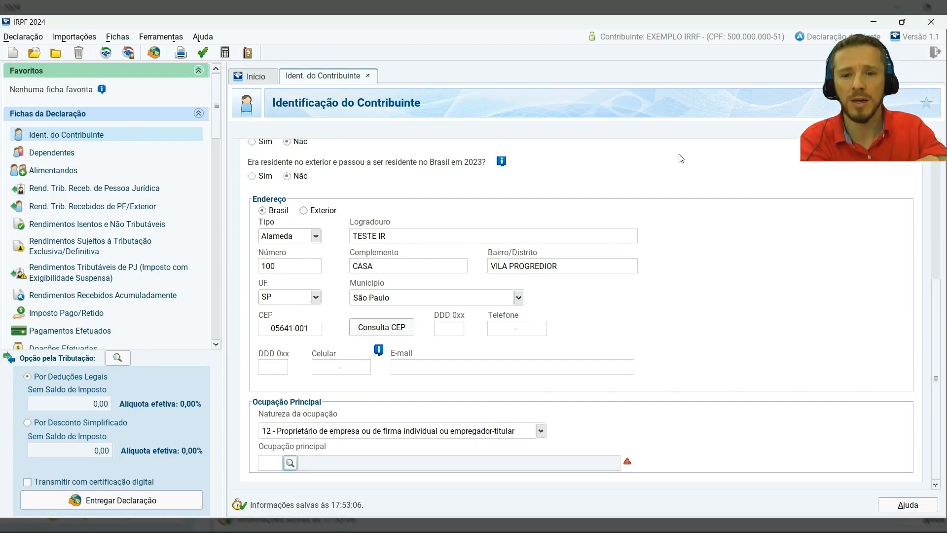
left_click(541, 431)
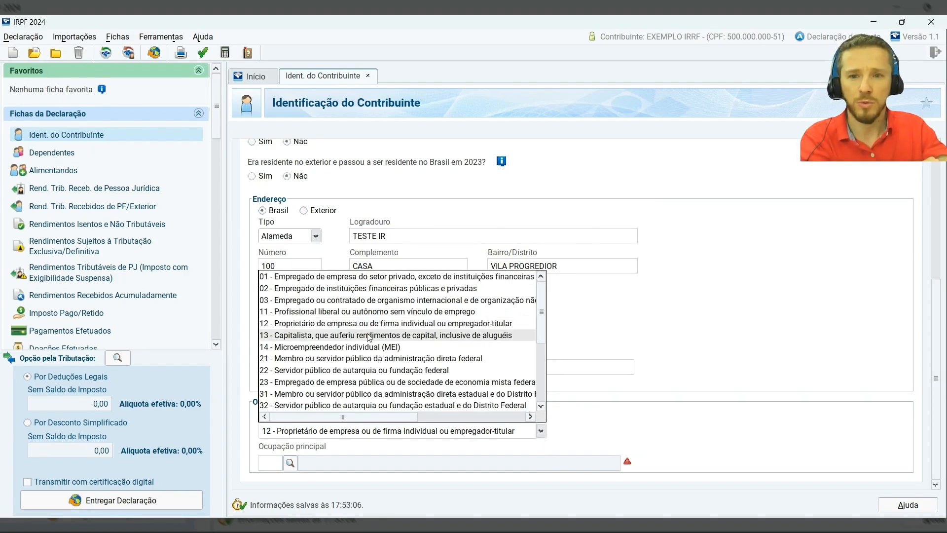
left_click(334, 311)
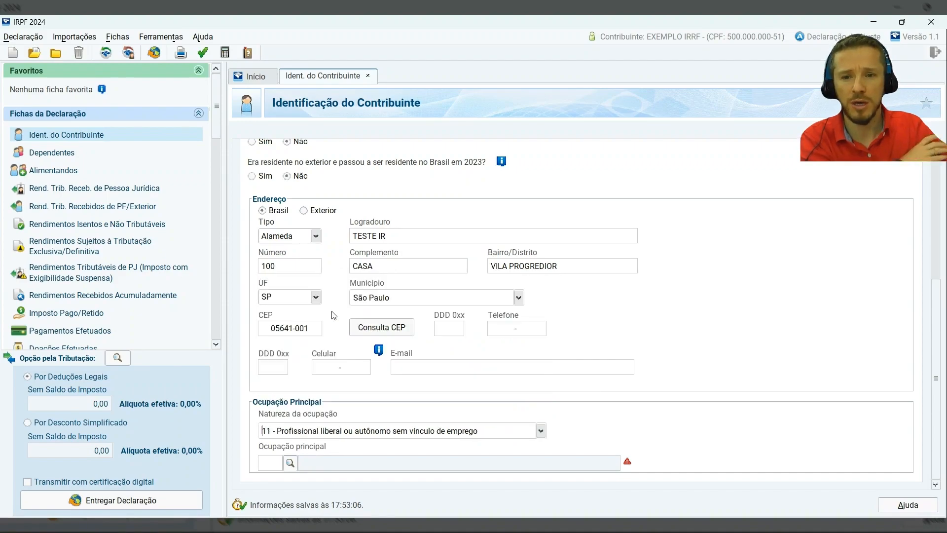
left_click(292, 464)
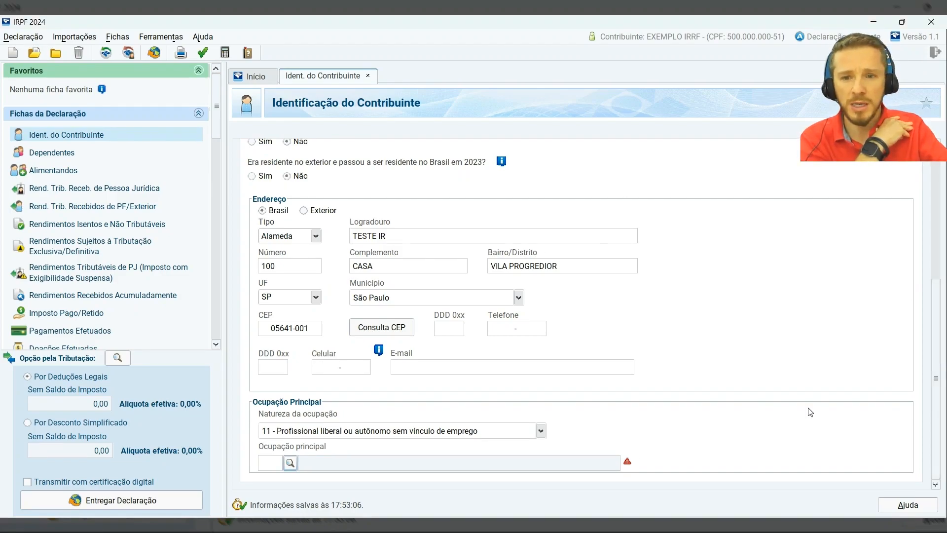
Step: Set the nature of occupation to 81 - Espólio
left_click(540, 430)
scroll(404, 325, "down", 3)
scroll(404, 325, "down", 1)
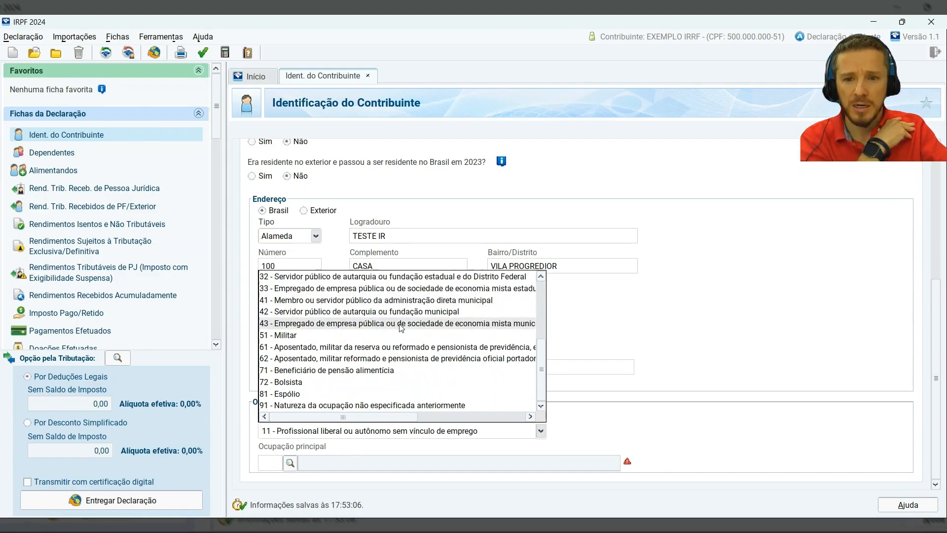
left_click(294, 394)
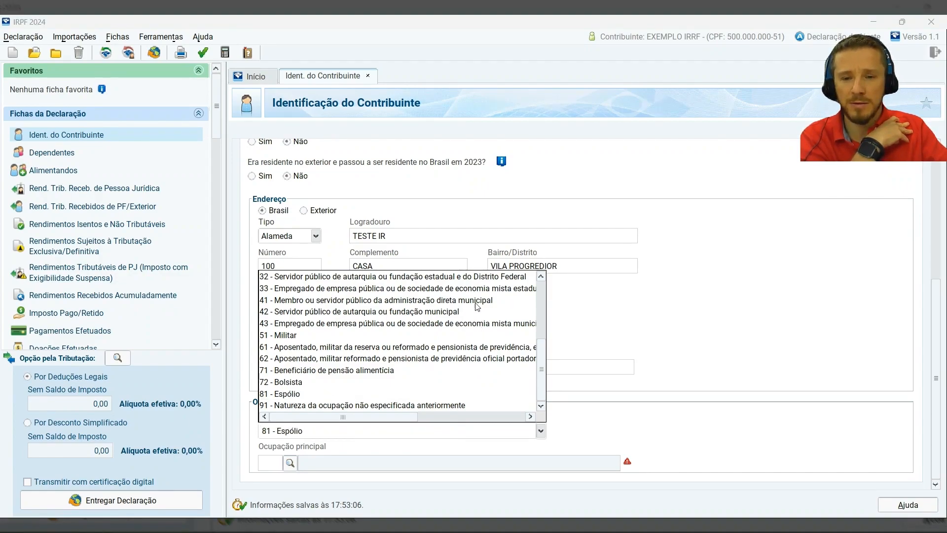
left_click(472, 329)
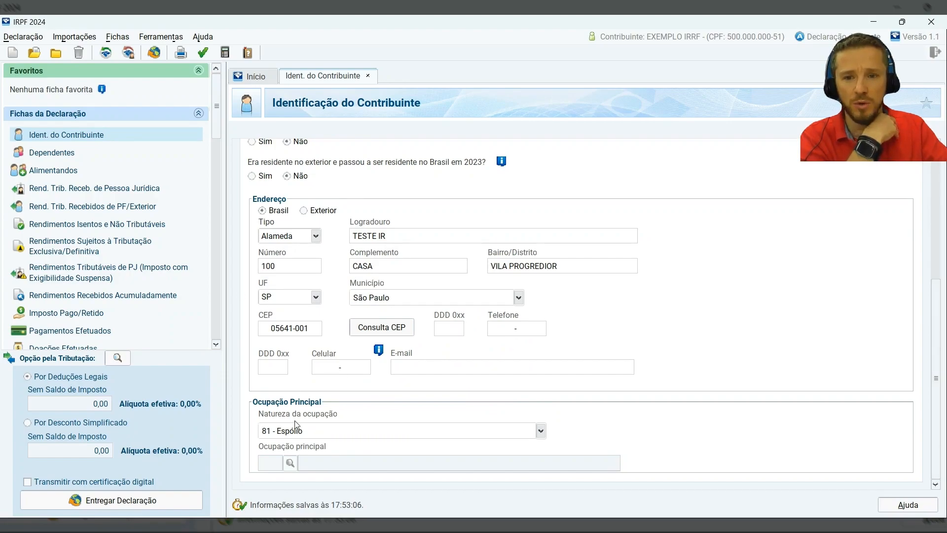
Step: Open the Espólio form and switch the Sobrepartilha answer to Sim and back to Não
left_click_drag(217, 110, 227, 146)
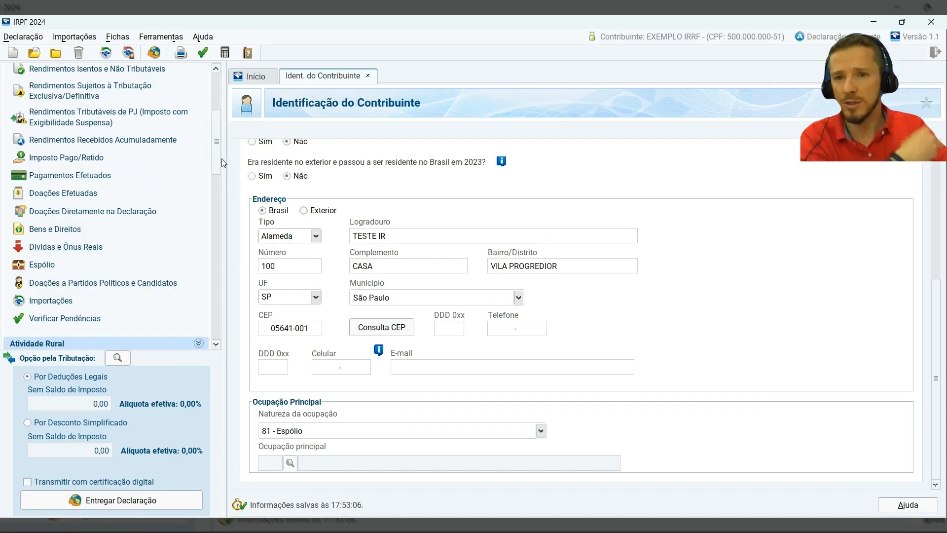
scroll(217, 155, "up", 1)
left_click(36, 277)
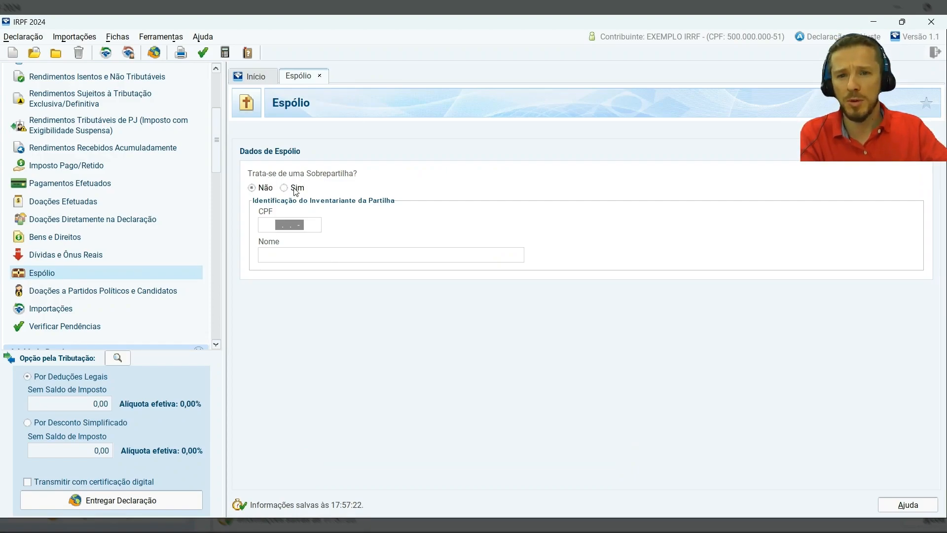
left_click(285, 188)
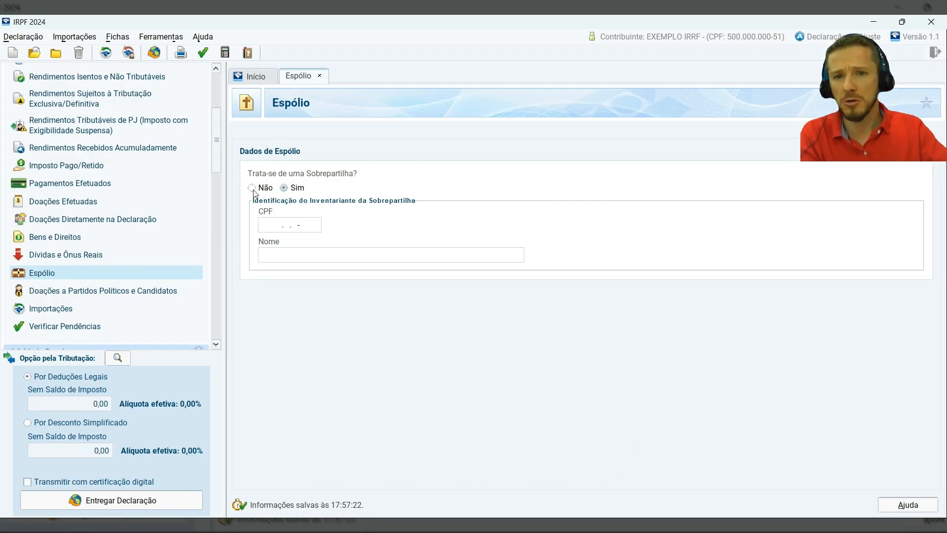
left_click(252, 188)
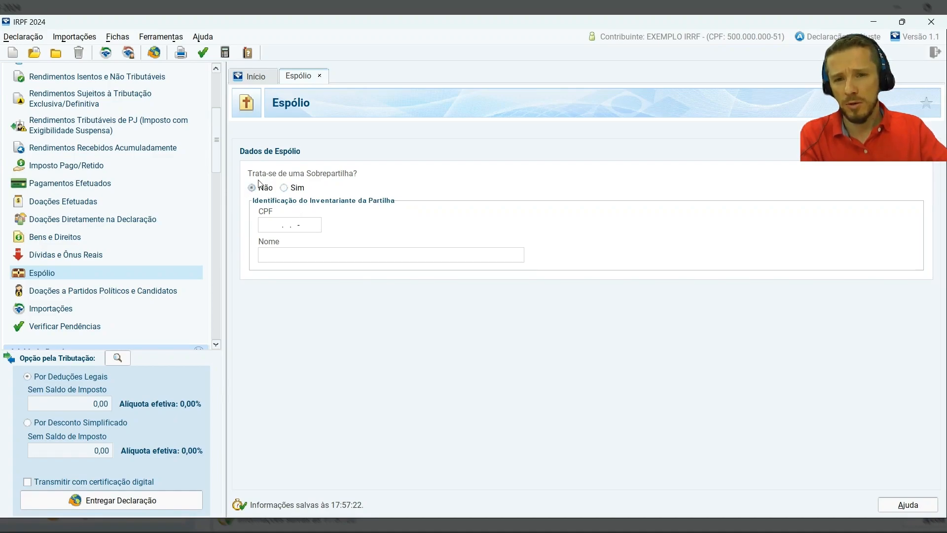
left_click(273, 228)
left_click(278, 256)
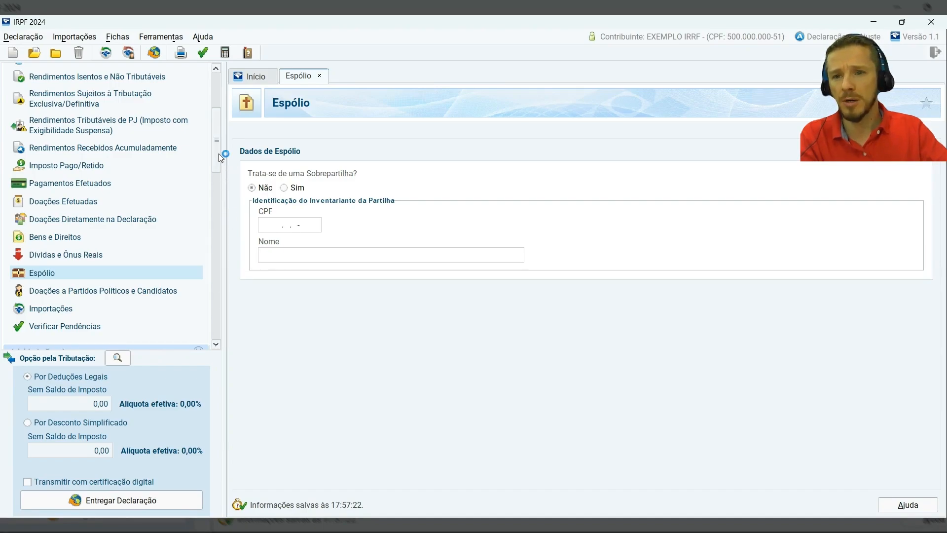
Step: Return to the taxpayer identification form and set the nature of occupation to 12 - Proprietário de empresa ou de firma individual ou empregador-titular
left_click_drag(218, 154, 220, 117)
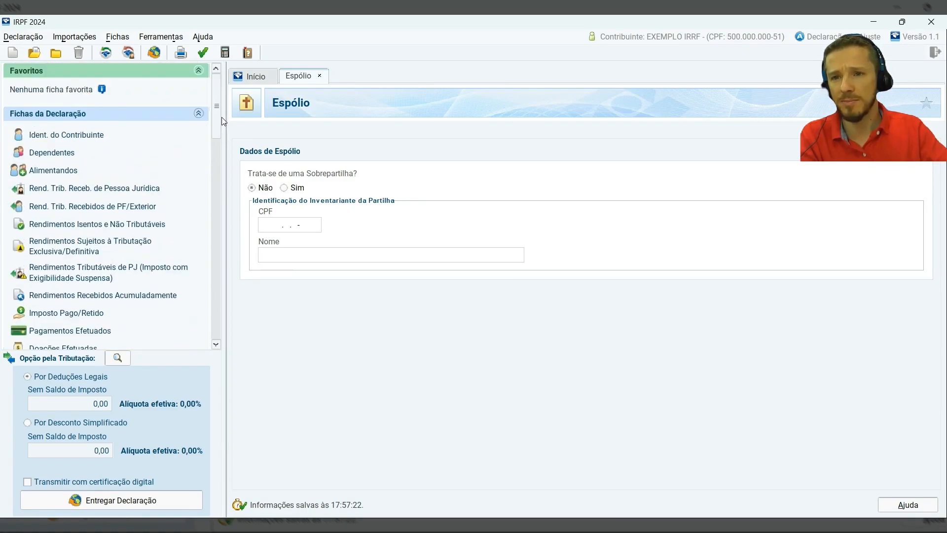
left_click(61, 135)
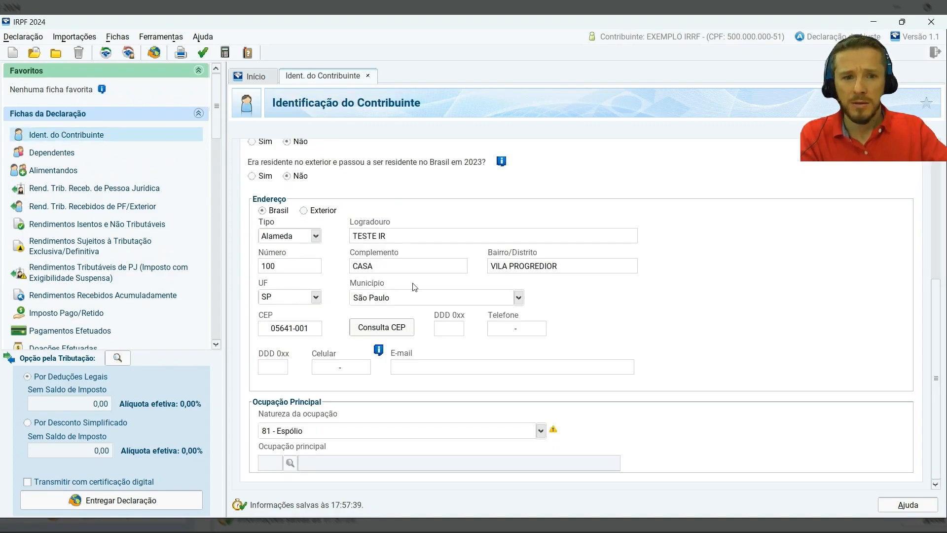
left_click(539, 430)
scroll(474, 368, "up", 4)
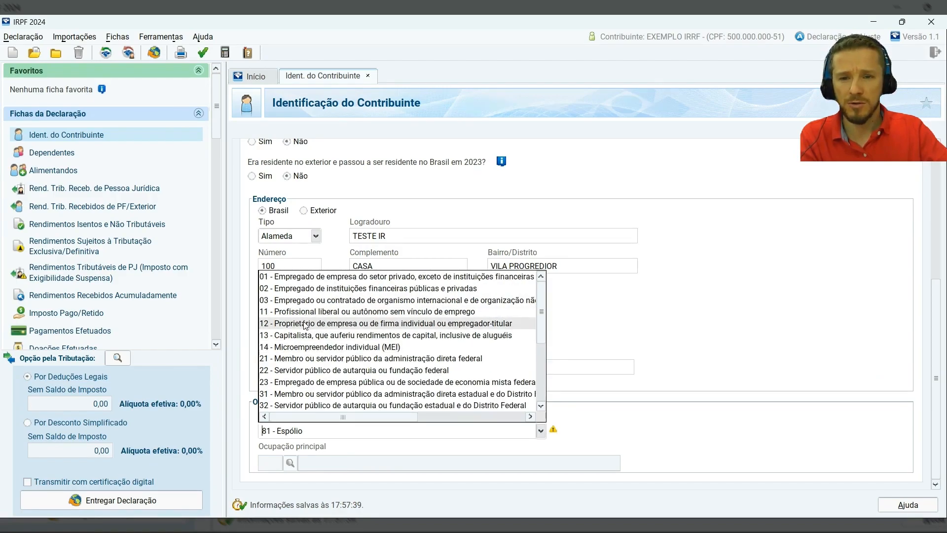
left_click(305, 324)
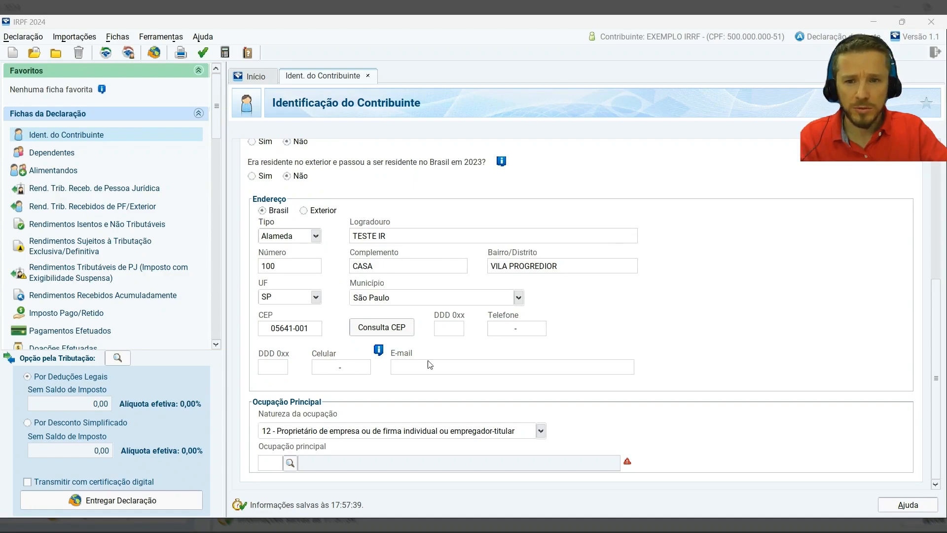
Step: Set the main occupation to code 252, Economista, administrador, contador, auditor e afins
left_click(264, 463)
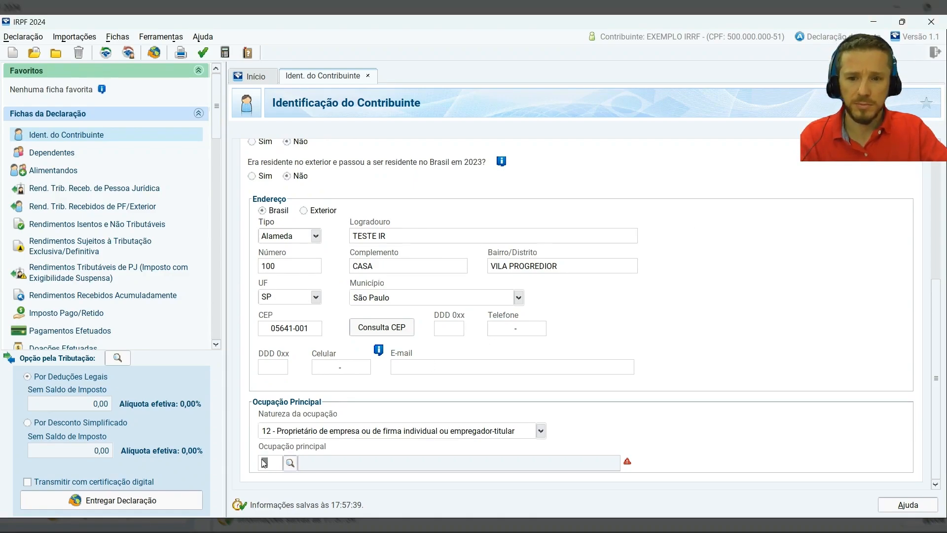
type("252")
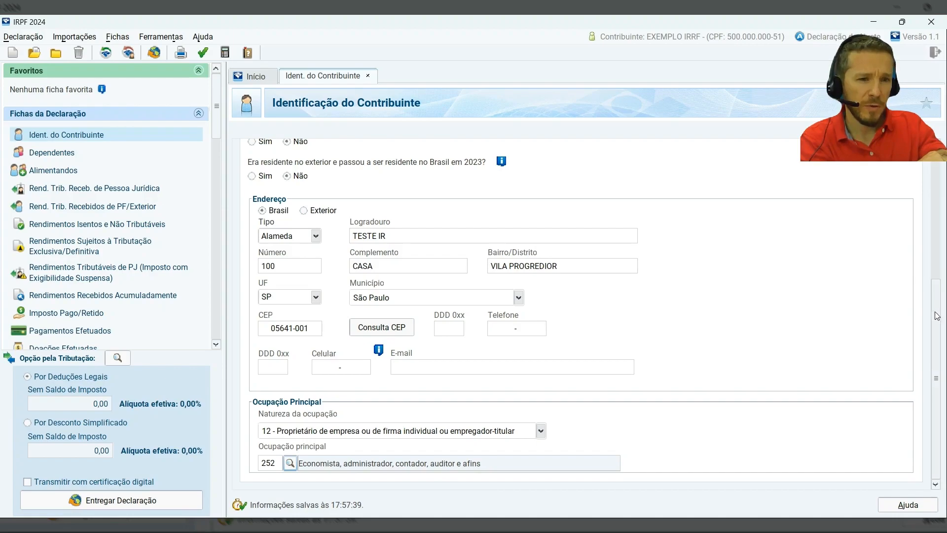
scroll(642, 180, "up", 5)
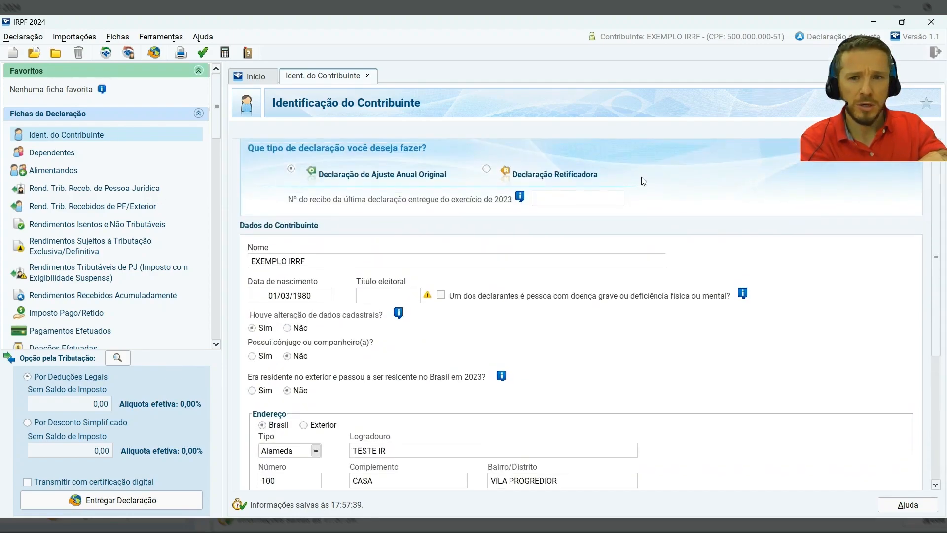
Step: Open the Dependentes form and switch the taxation option to Por Desconto Simplificado and back to Por Deduções Legais
left_click(50, 154)
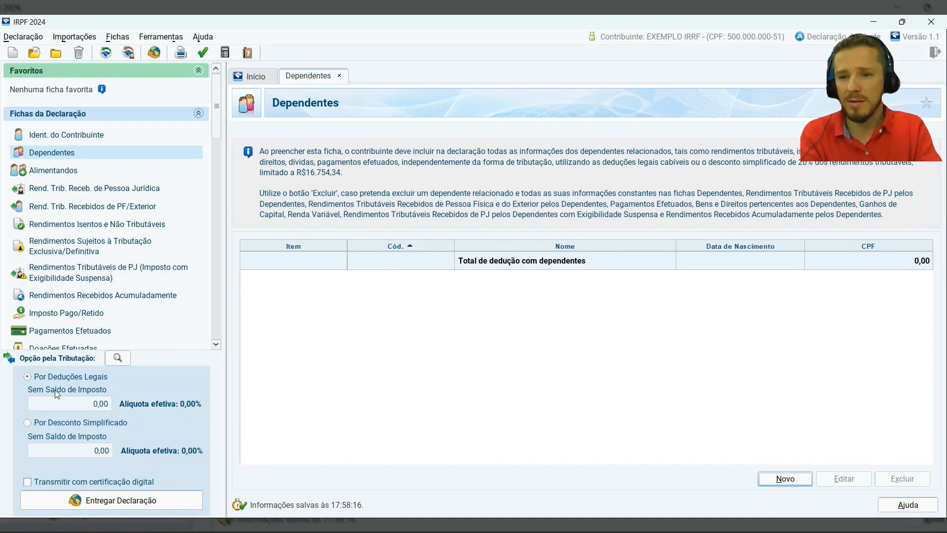
left_click(55, 422)
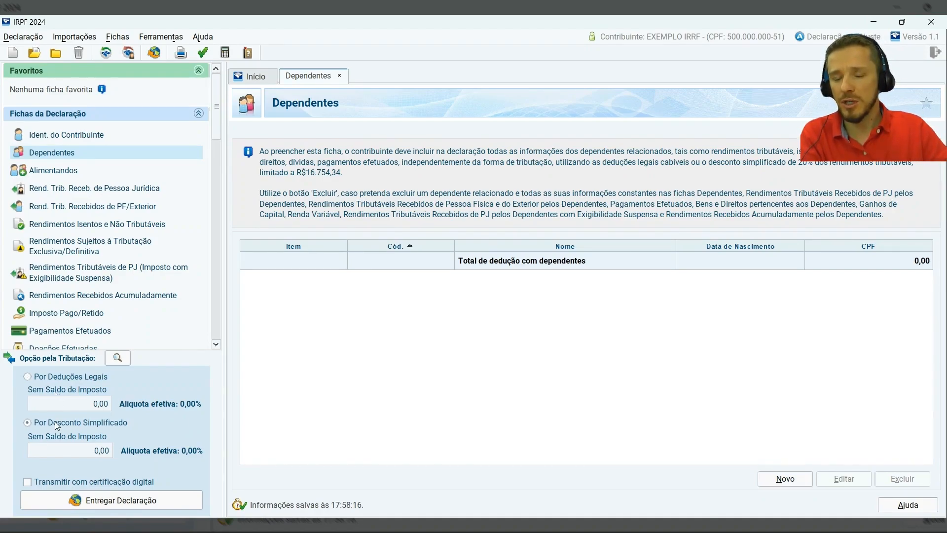
left_click(28, 376)
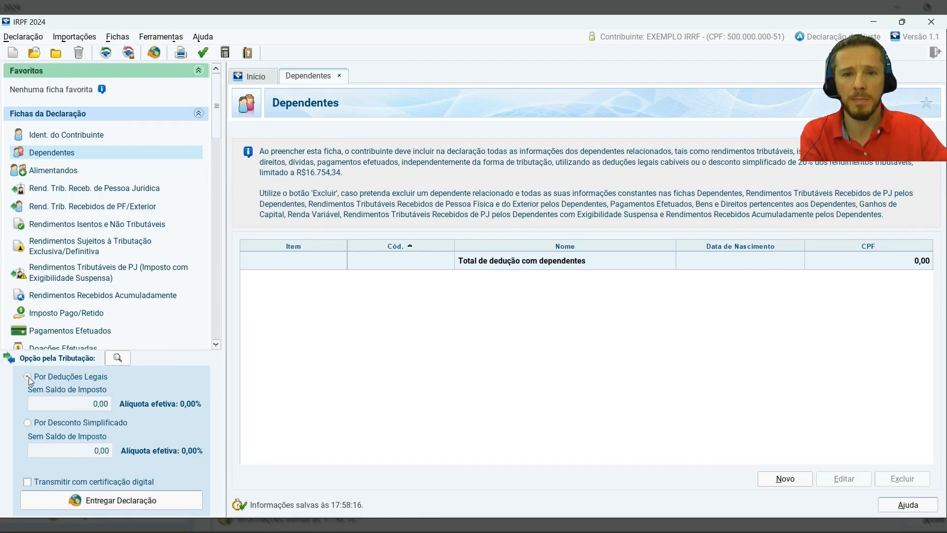
Step: Start a new dependent record with the type 11 - Companheiro(a) com o(a) qual o(a) contribuinte tenha filho ou cônjuge
left_click(788, 481)
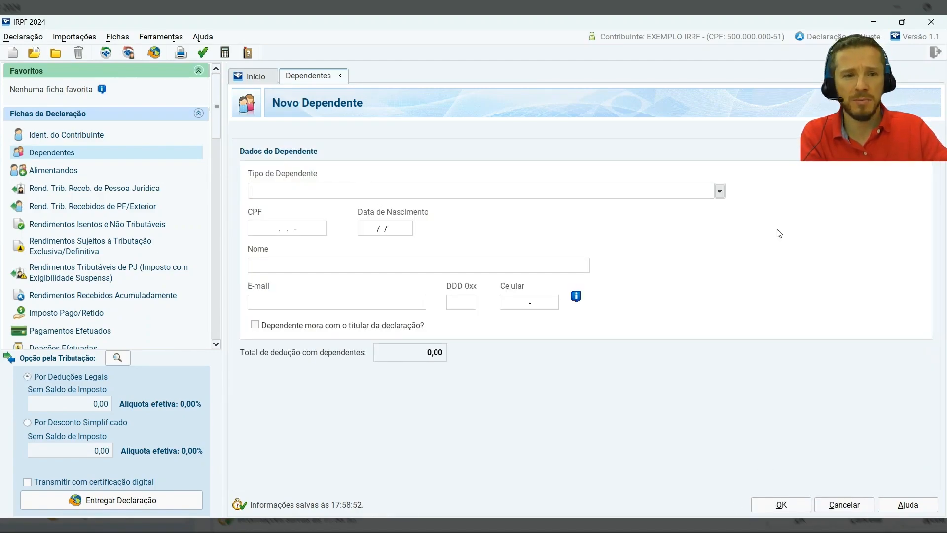
left_click(720, 190)
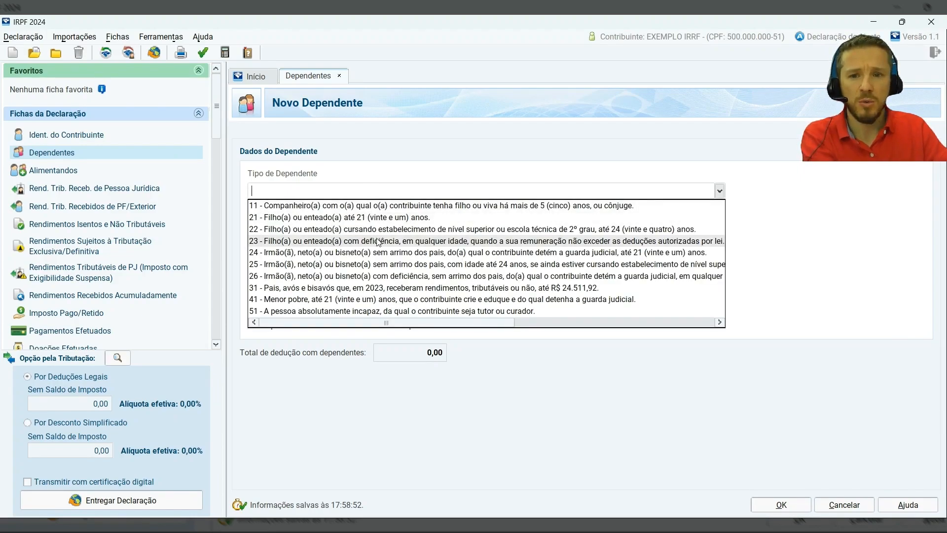
left_click(324, 209)
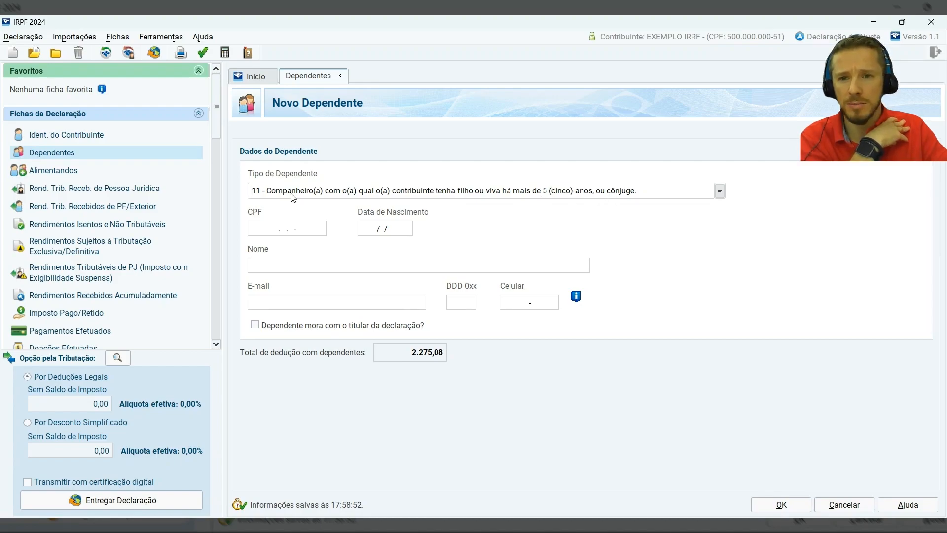
left_click(272, 229)
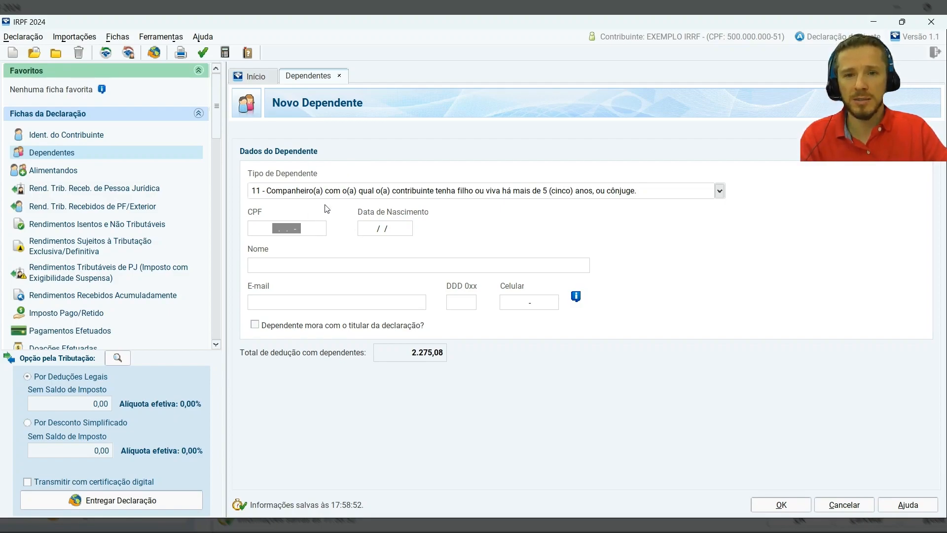
Step: Change the dependent type to 21 - Filho(a) ou enteado(a) até 21 (vinte e um) anos
left_click(354, 196)
left_click(719, 191)
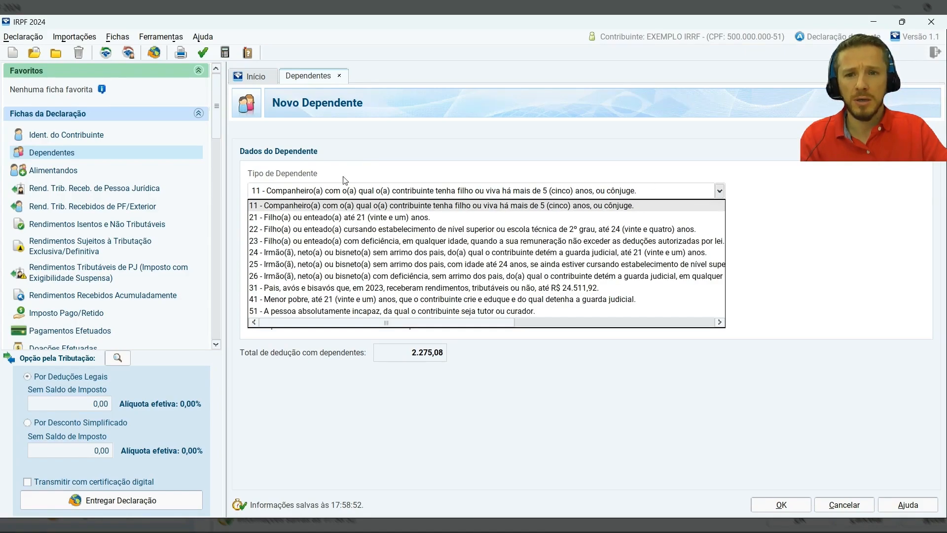
left_click(328, 217)
left_click(274, 231)
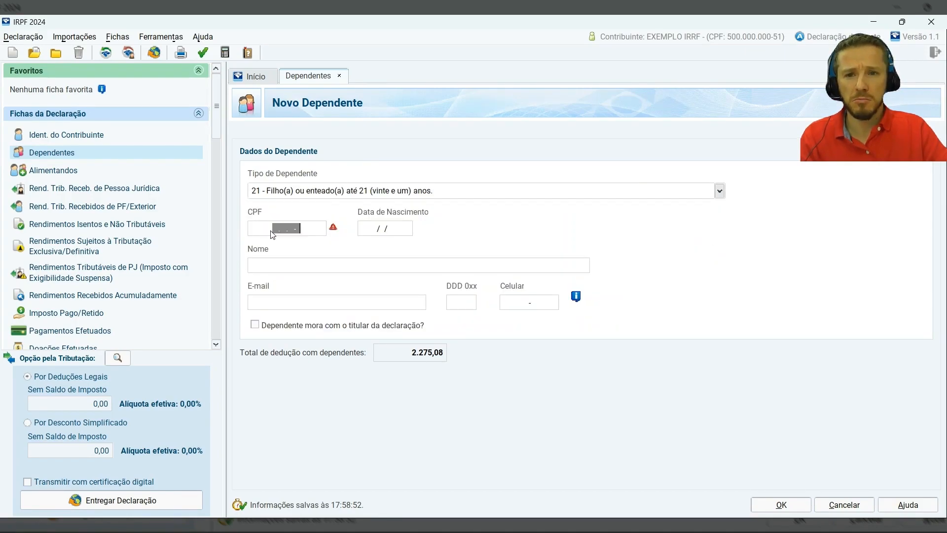
Step: Enter the dependent's date of birth
left_click(365, 234)
type("010321")
key("BackSpace")
type("6")
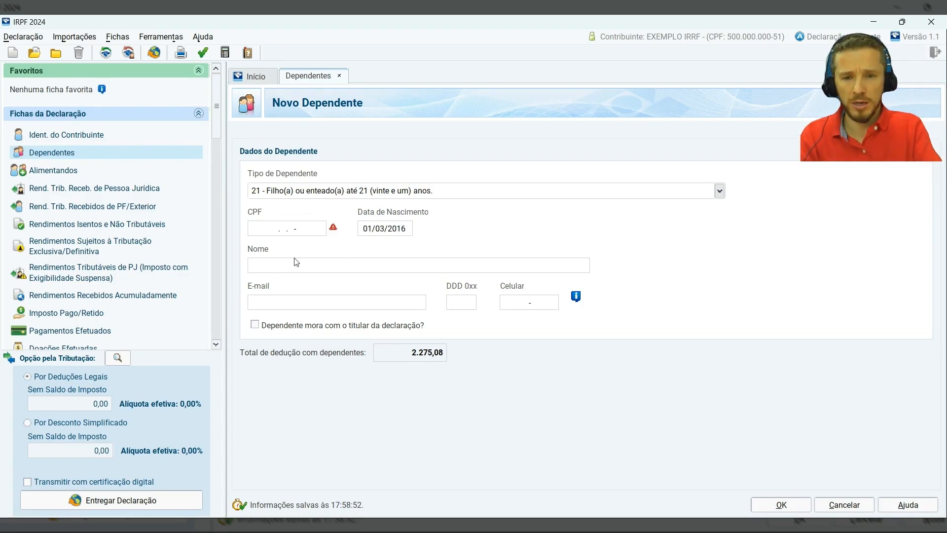
Step: Name the dependent FILHO TESTE IRPF, mark that the dependent lives with the declaration holder and save the record
type("FILHO TES")
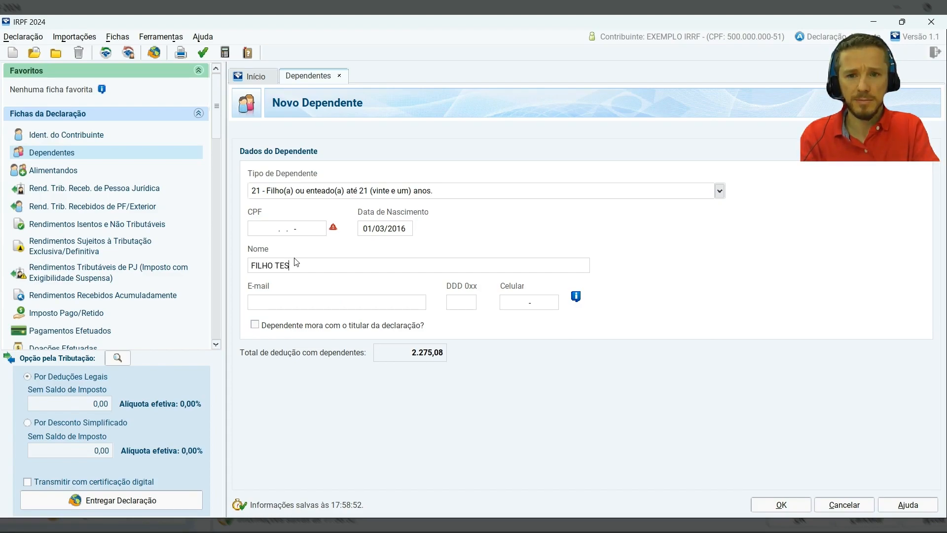
type("TE IRPF")
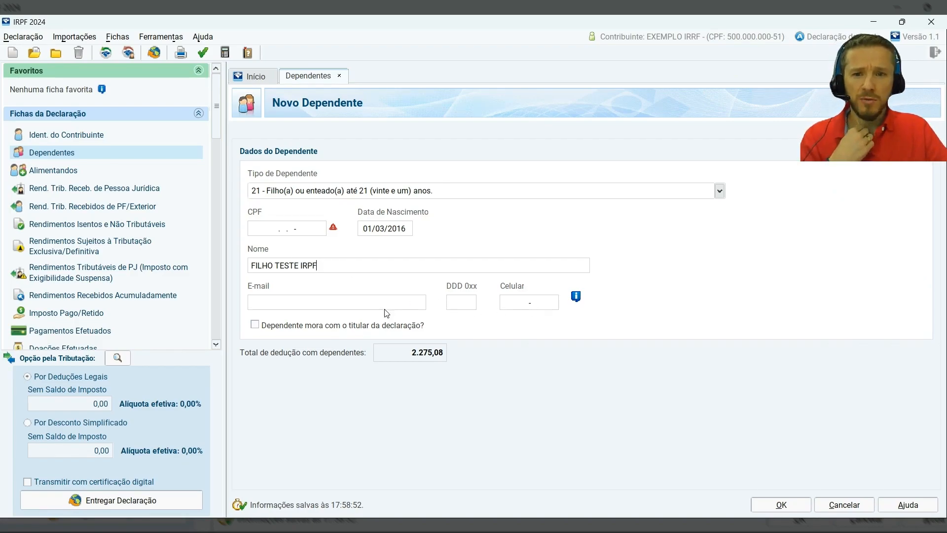
left_click(256, 324)
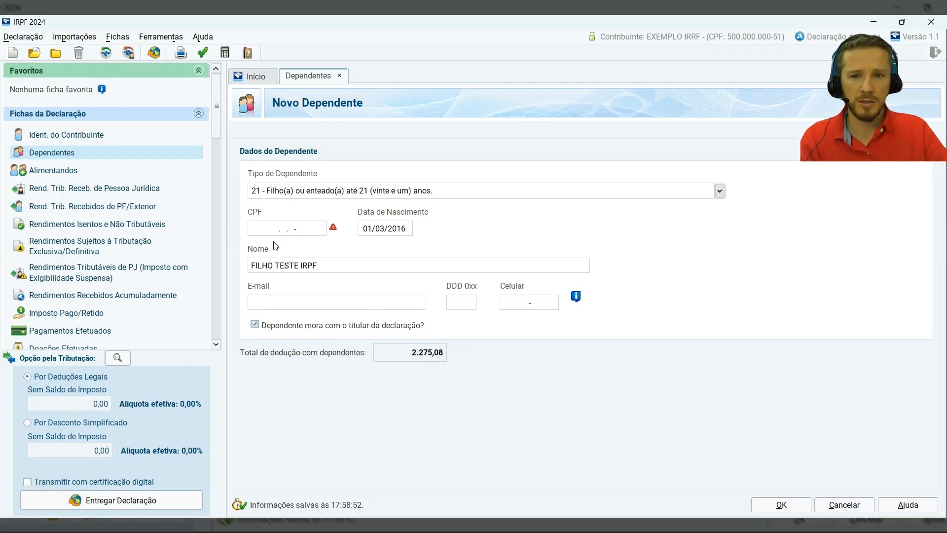
left_click(768, 504)
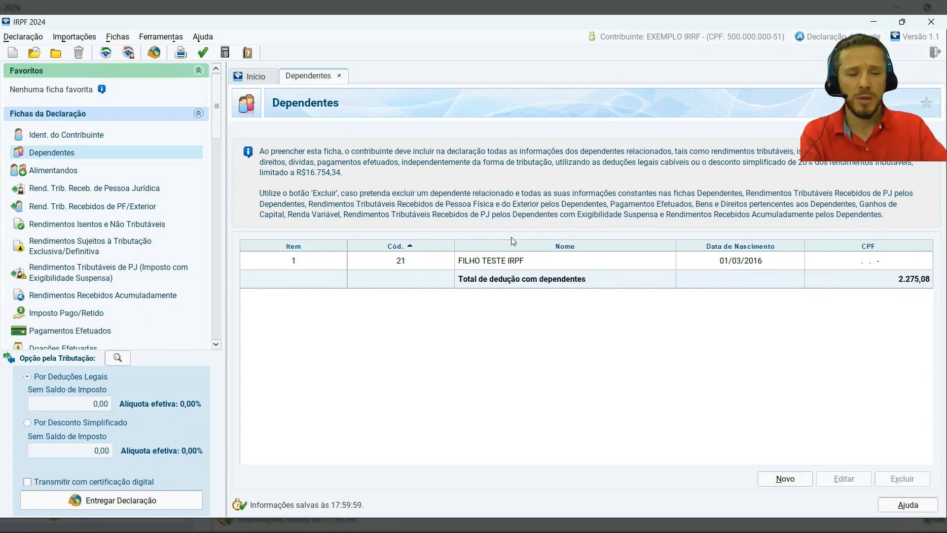
Step: Review the available dependent types in another new dependent record and discard that record
left_click(784, 479)
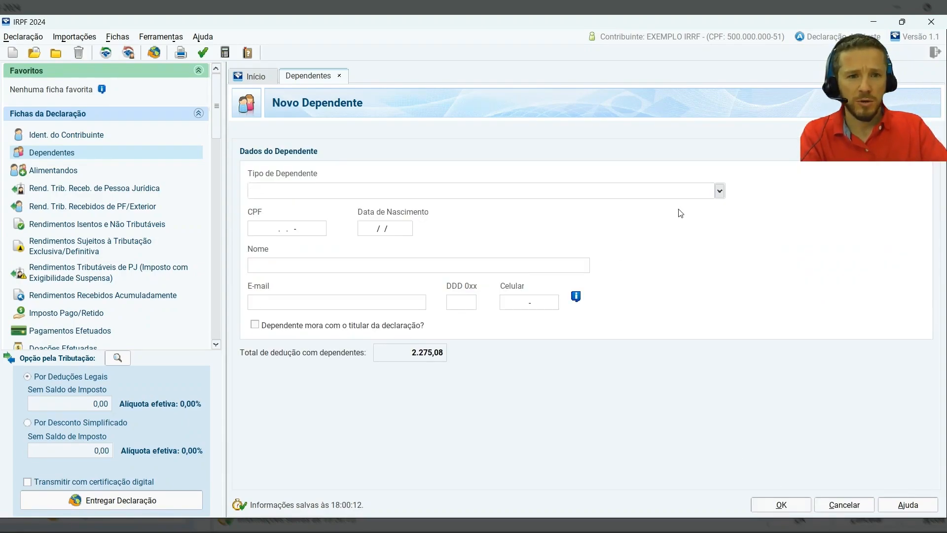
left_click(719, 191)
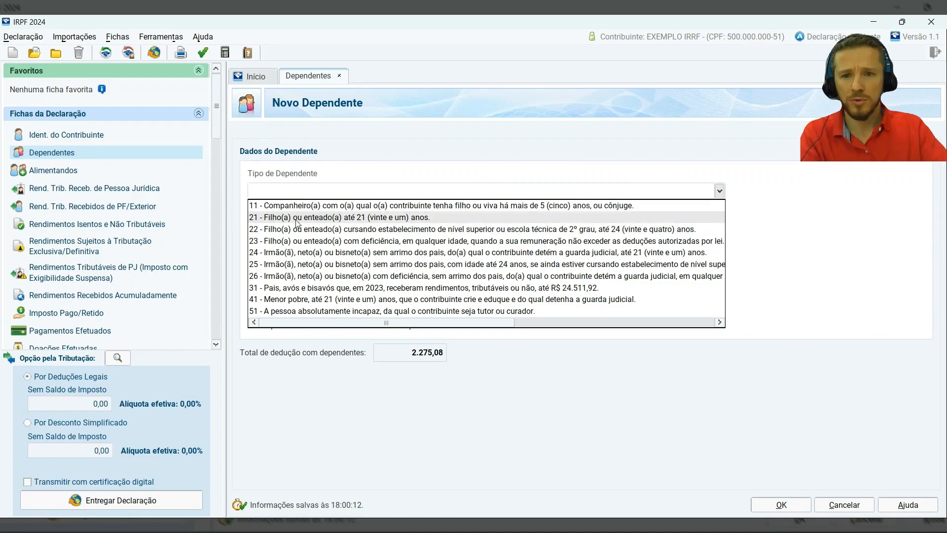
scroll(301, 270, "right", 2)
scroll(302, 270, "left", 2)
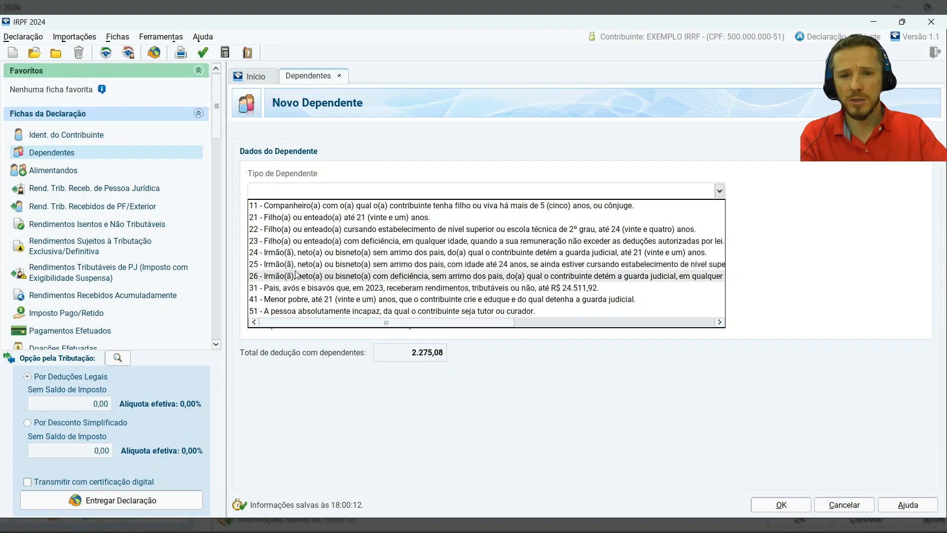
left_click(812, 303)
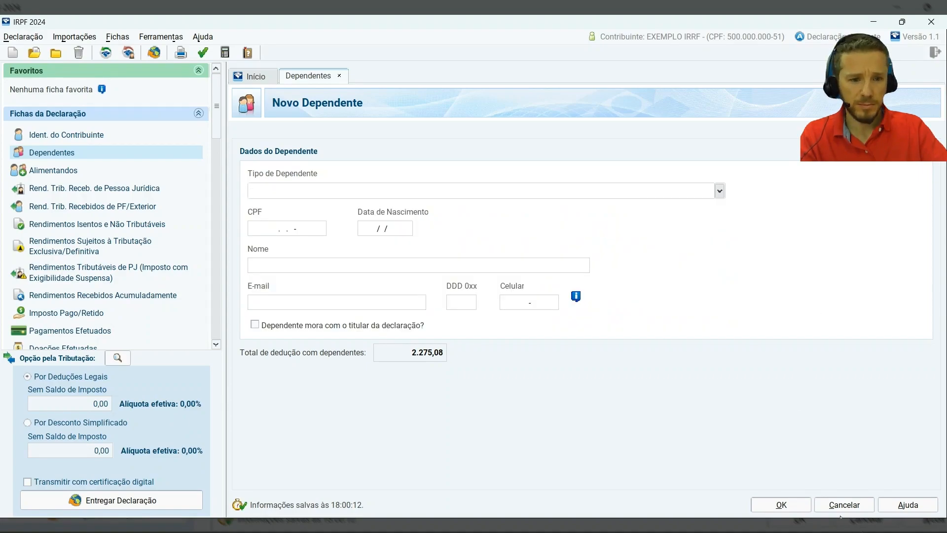
left_click(843, 504)
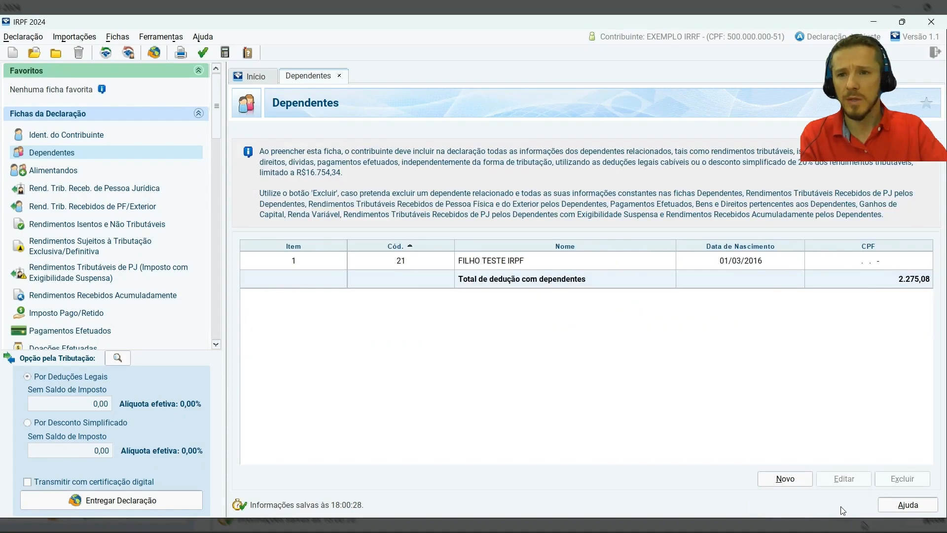
Step: Open the Alimentandos form and start a new alimentando record with the residence set to No Brasil
left_click(53, 171)
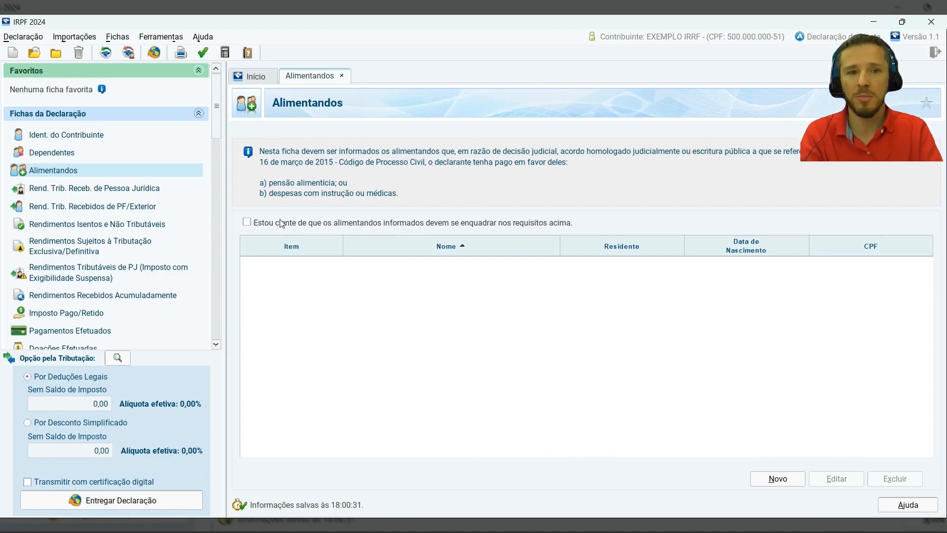
left_click(780, 481)
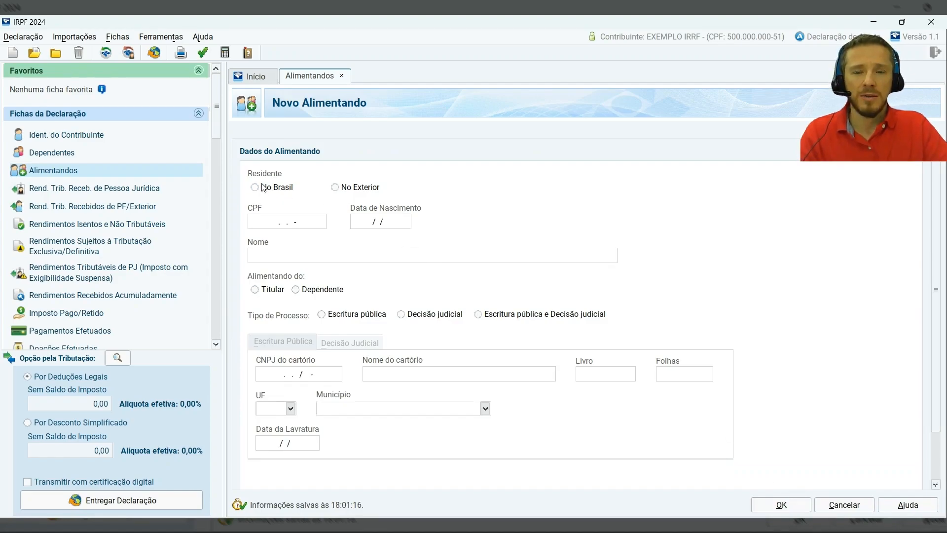
left_click(335, 187)
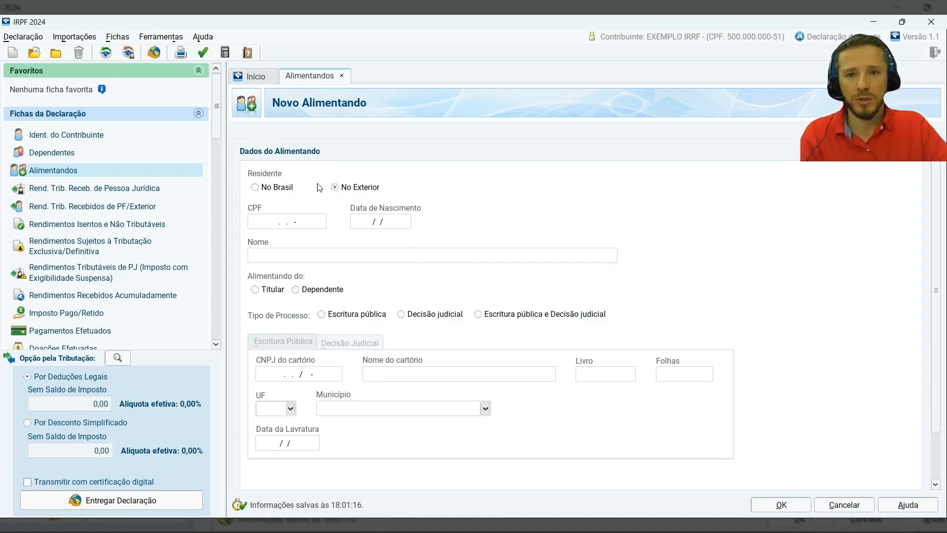
left_click(255, 187)
left_click(278, 223)
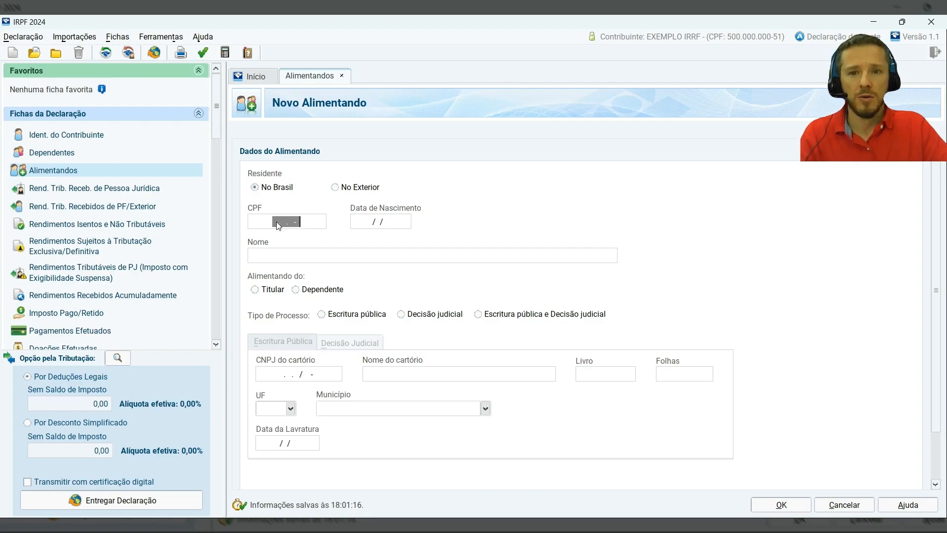
Step: Enter the alimentando's date of birth and the name TESTE PENSAO IRPF
left_click(371, 223)
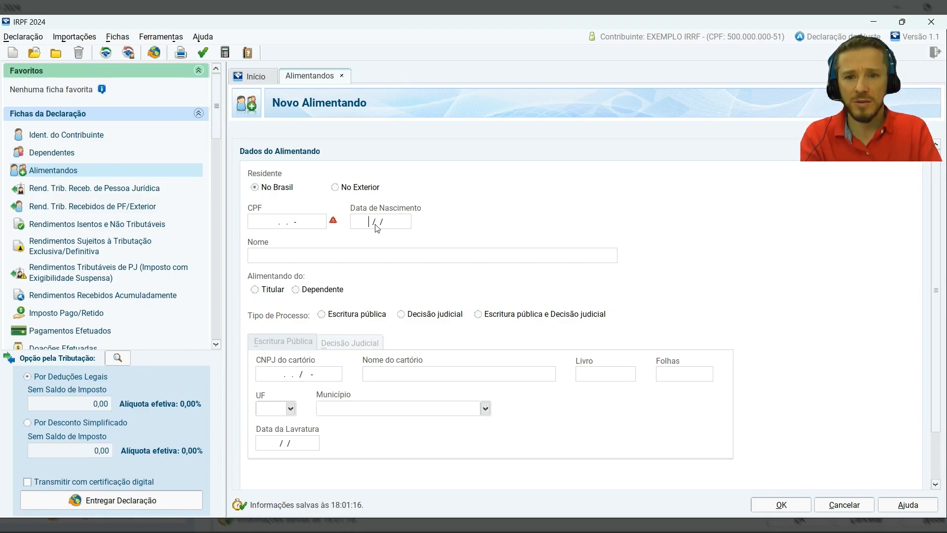
type("0101")
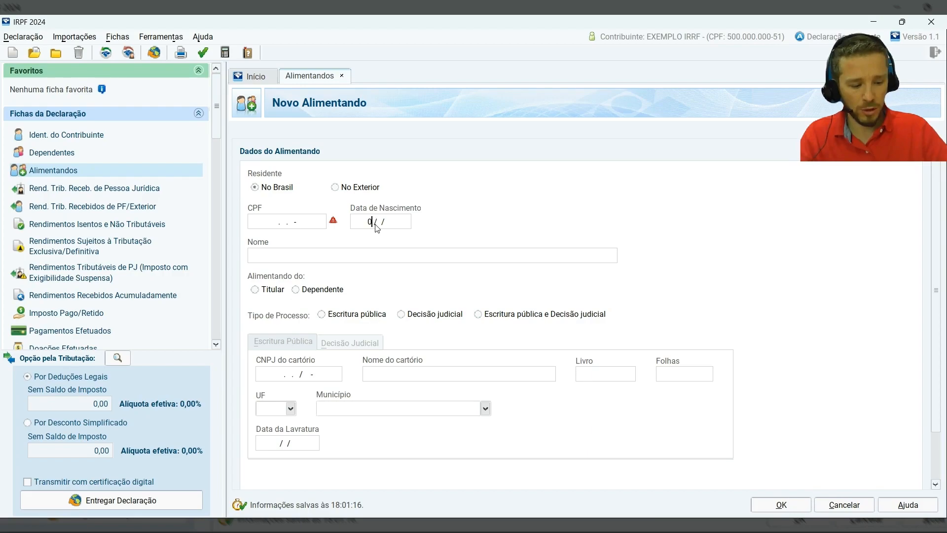
type("2015")
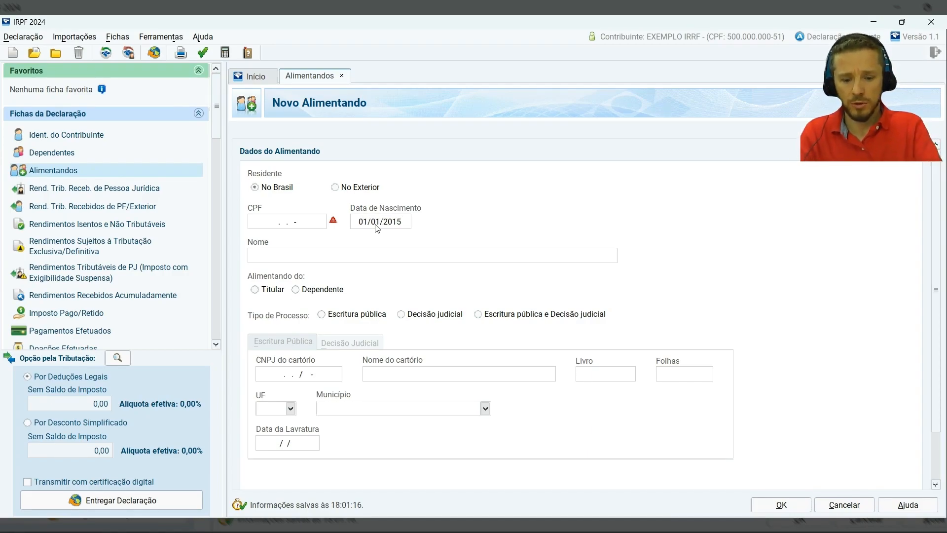
type("TEST")
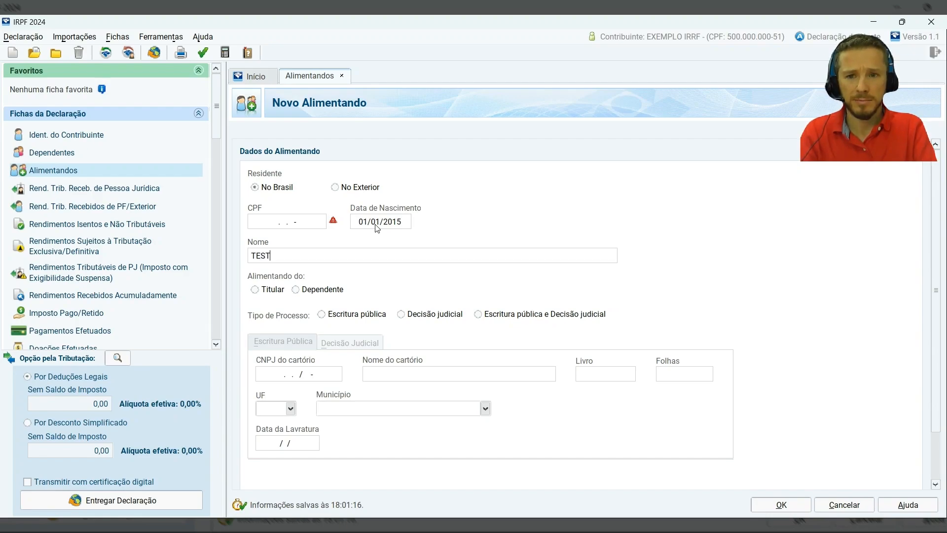
type("E PENSAO IRPF")
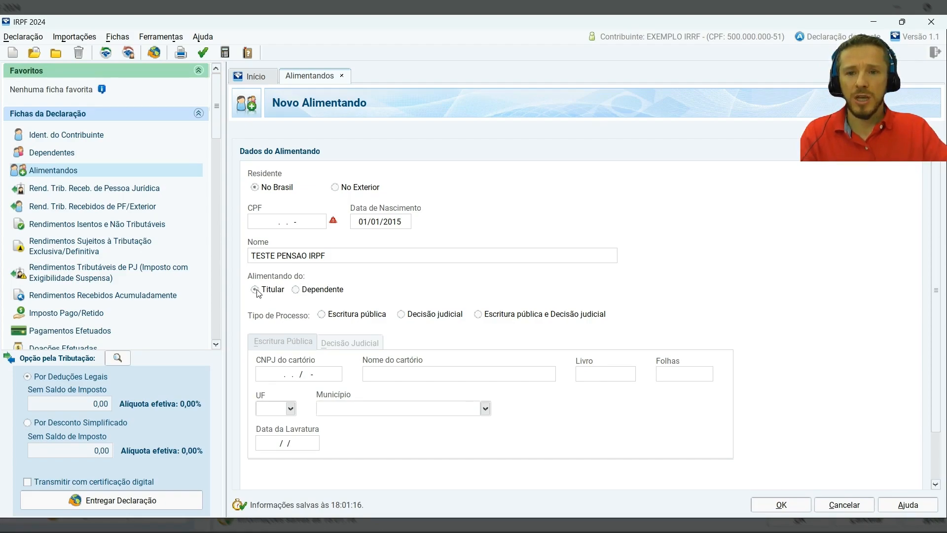
Step: Set the record as alimentando of the Titular
left_click(295, 290)
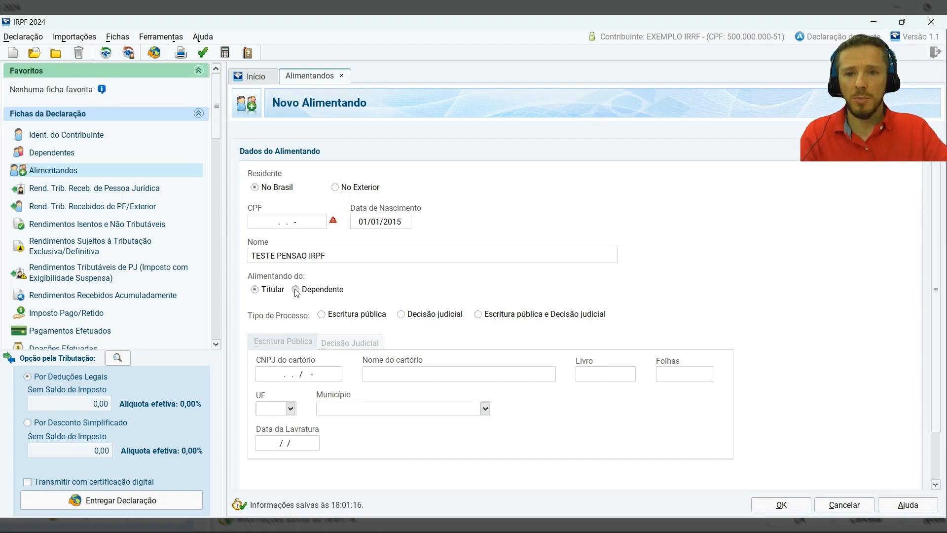
left_click(255, 290)
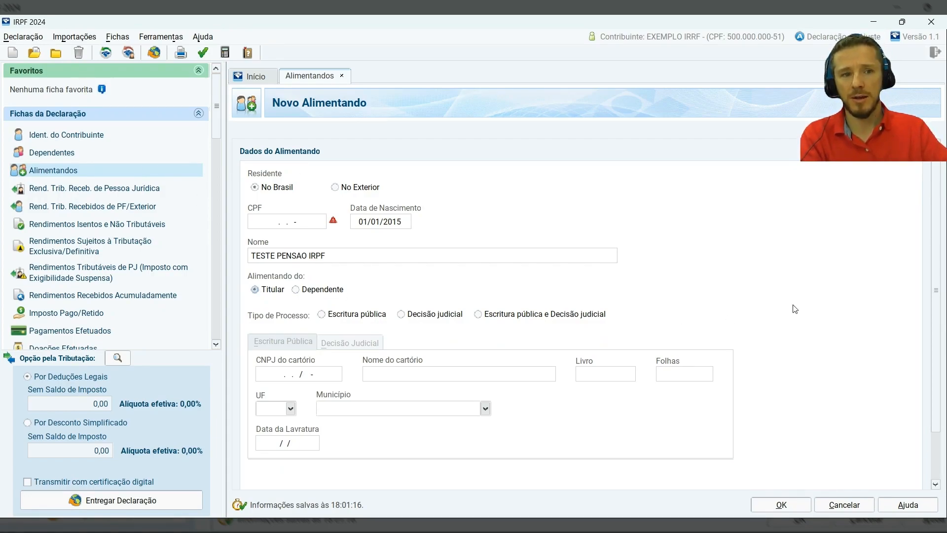
mouse_move(942, 264)
left_mouse_down()
mouse_move(939, 308)
mouse_move(940, 254)
left_mouse_up()
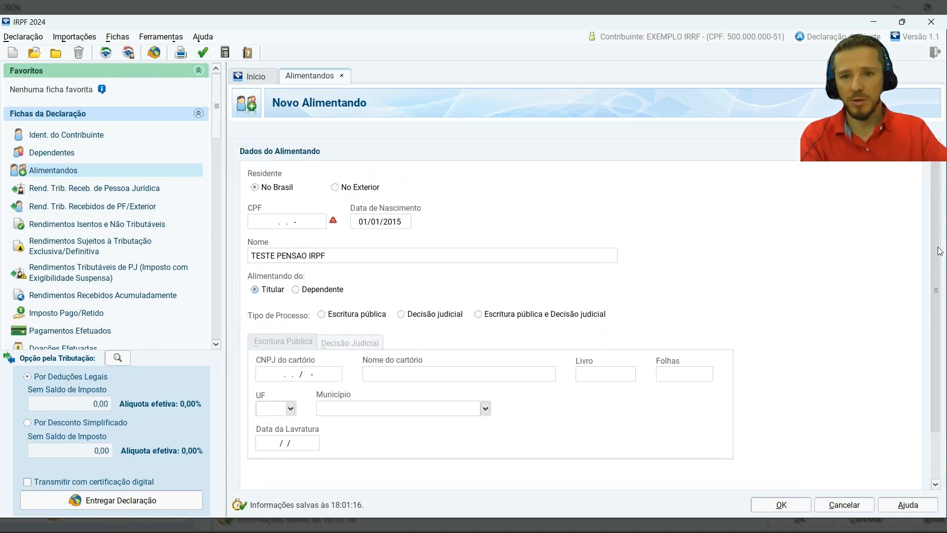
left_click(258, 294)
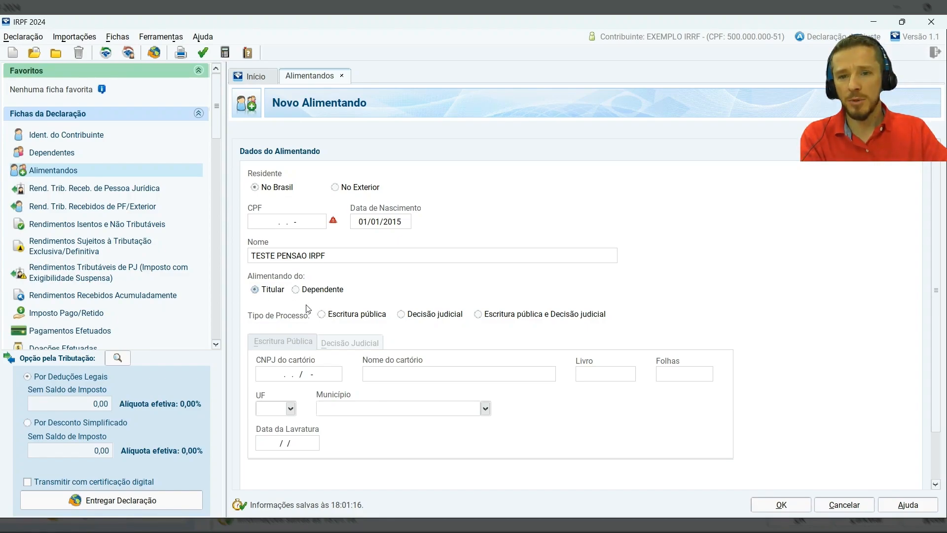
Step: Examine the fields requested for the process types Escritura pública, Decisão judicial, and Escritura pública e Decisão judicial
left_click(322, 316)
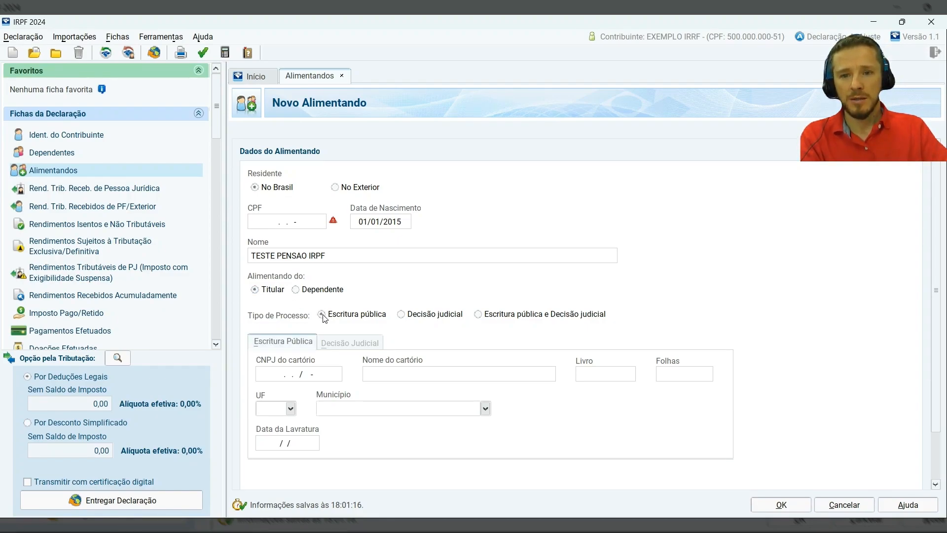
left_click(401, 314)
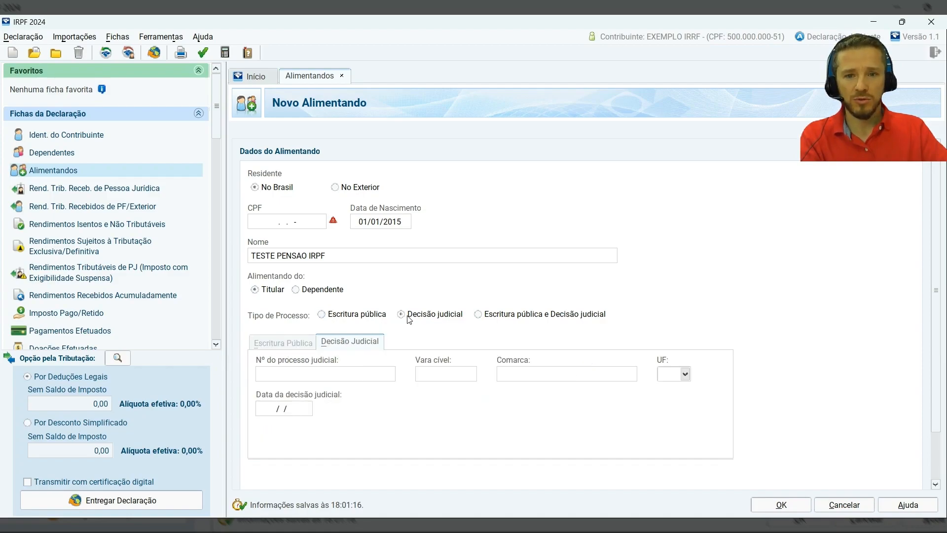
left_click(478, 314)
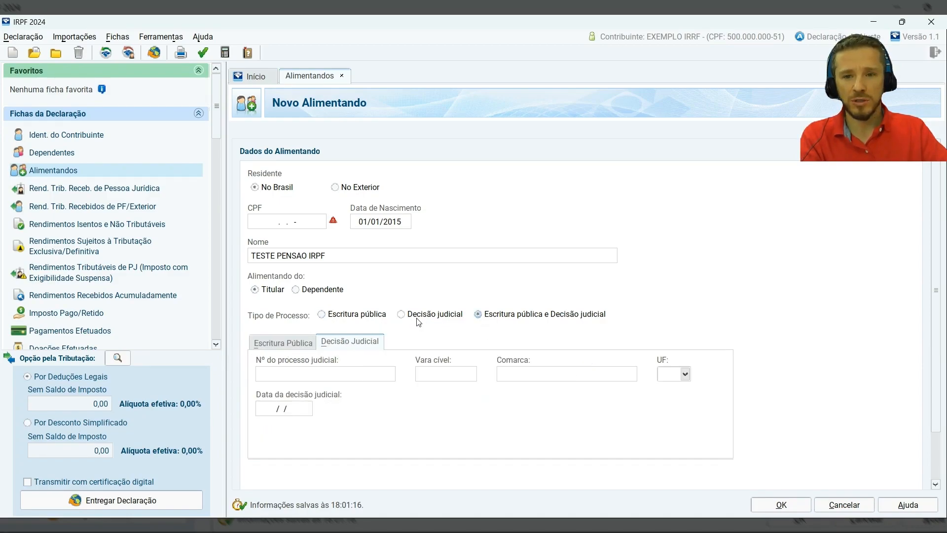
left_click(322, 315)
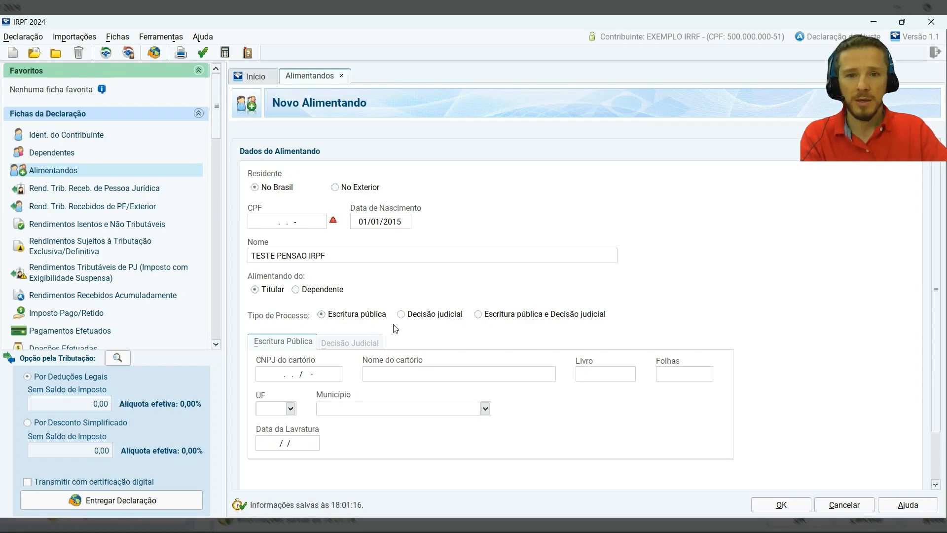
left_click(401, 314)
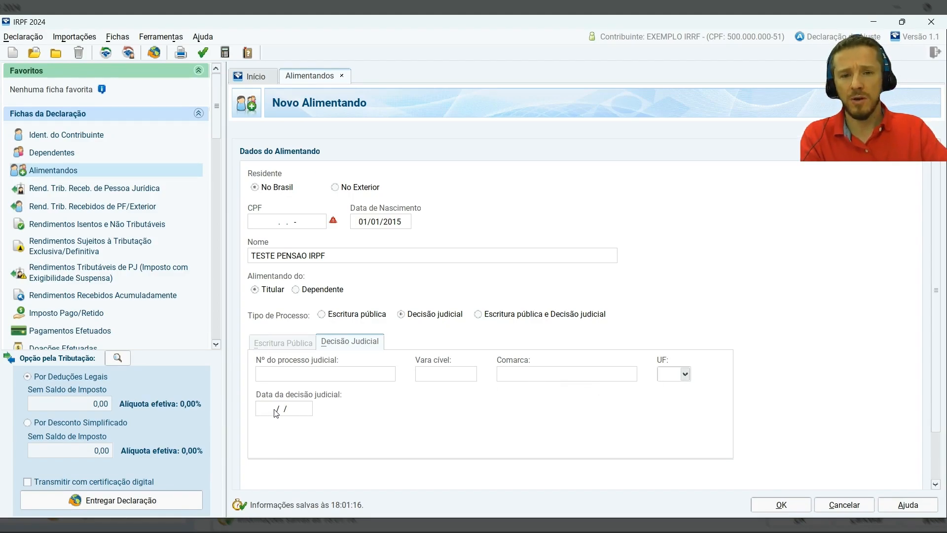
left_click(478, 314)
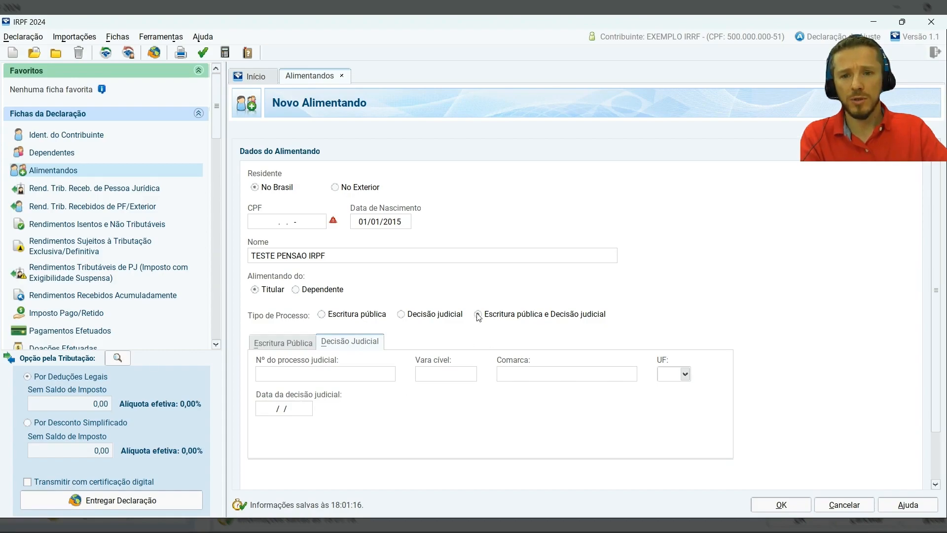
left_click(270, 343)
left_click(347, 342)
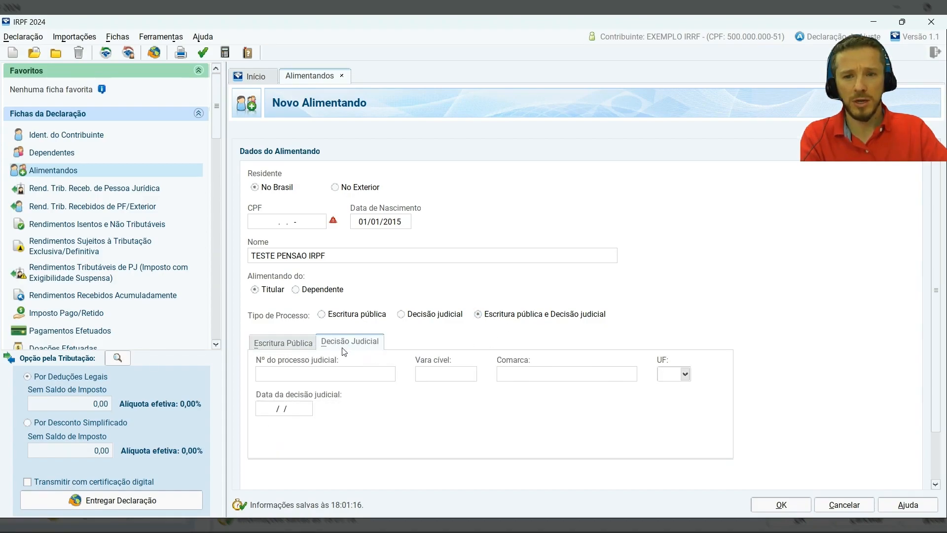
left_click(283, 343)
scroll(577, 334, "down", 1)
scroll(577, 334, "down", 1)
scroll(935, 296, "down", 2)
scroll(924, 262, "up", 4)
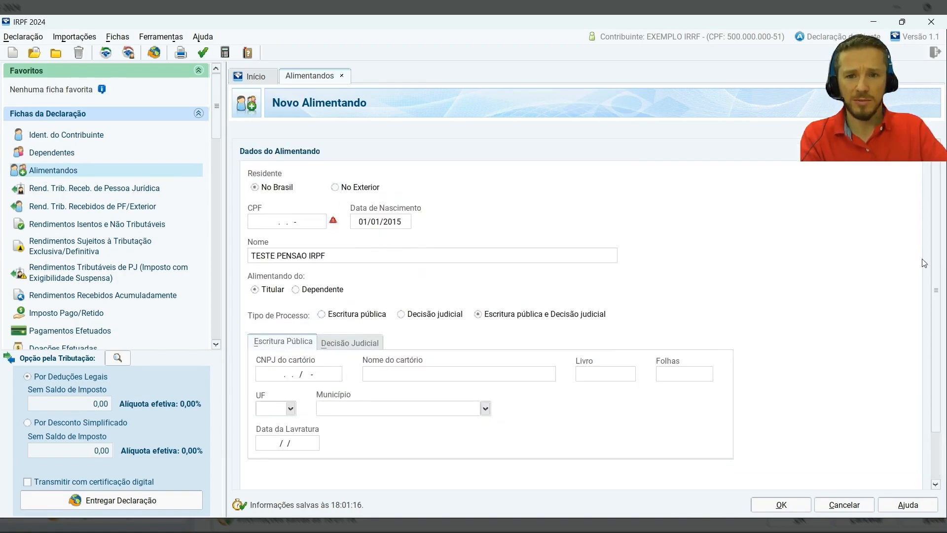
Step: Set the process type to Escritura pública and save the alimentando record
left_click(323, 312)
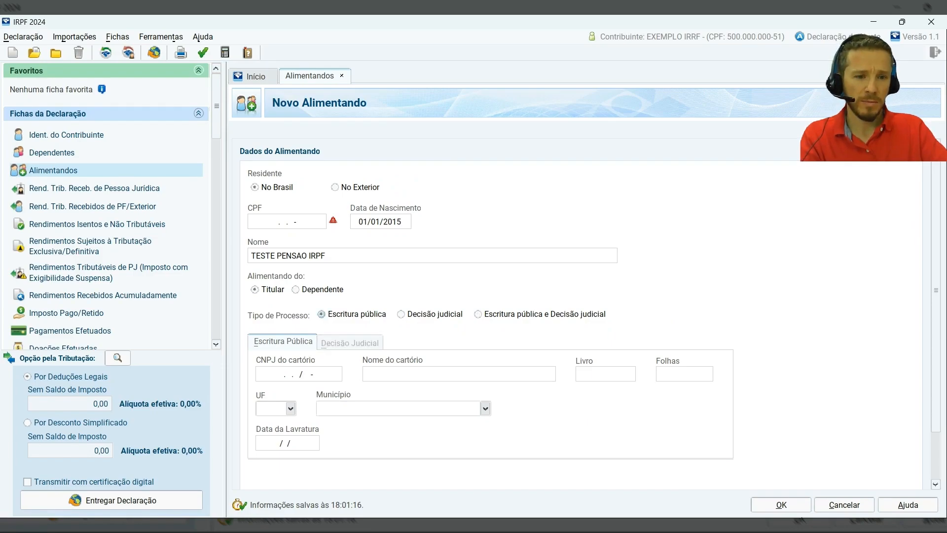
left_click(792, 505)
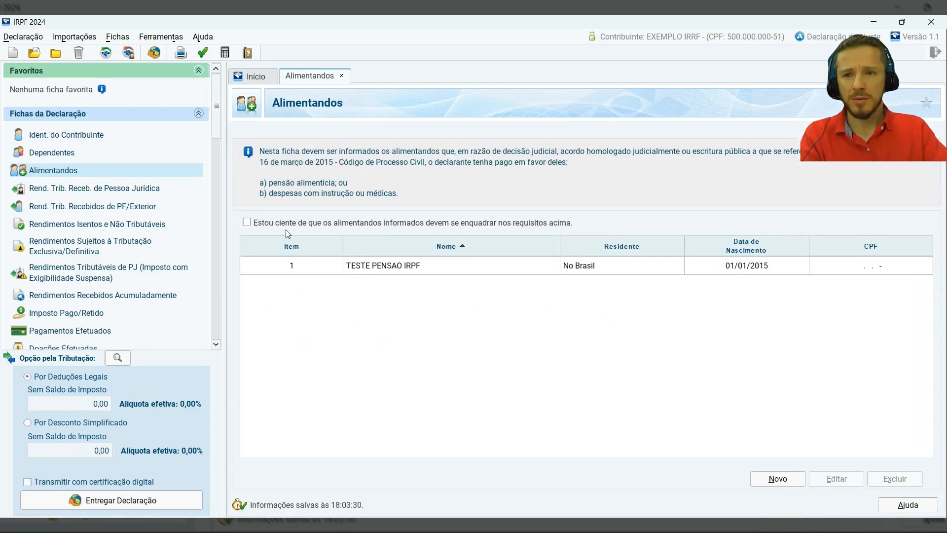